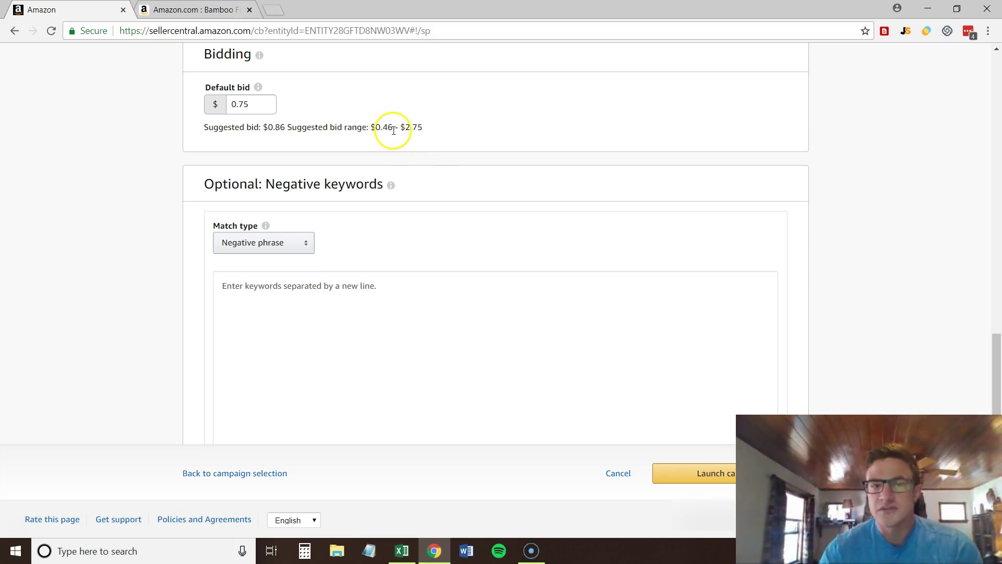
# Step: Highlight and inspect the low end of the suggested bid range in the campaign setup
pyautogui.doubleClick(384, 128)
pyautogui.click(387, 129)
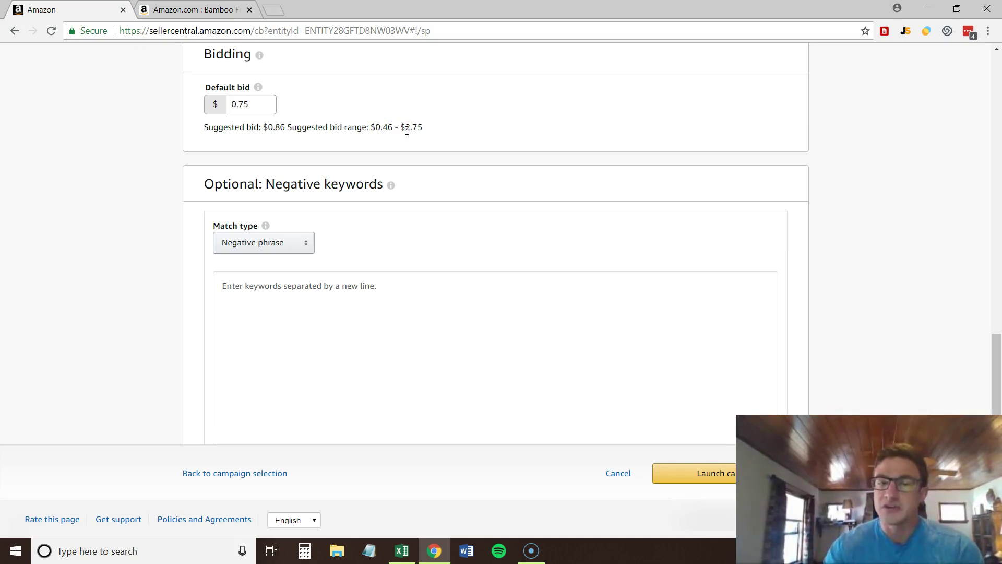
pyautogui.click(415, 131)
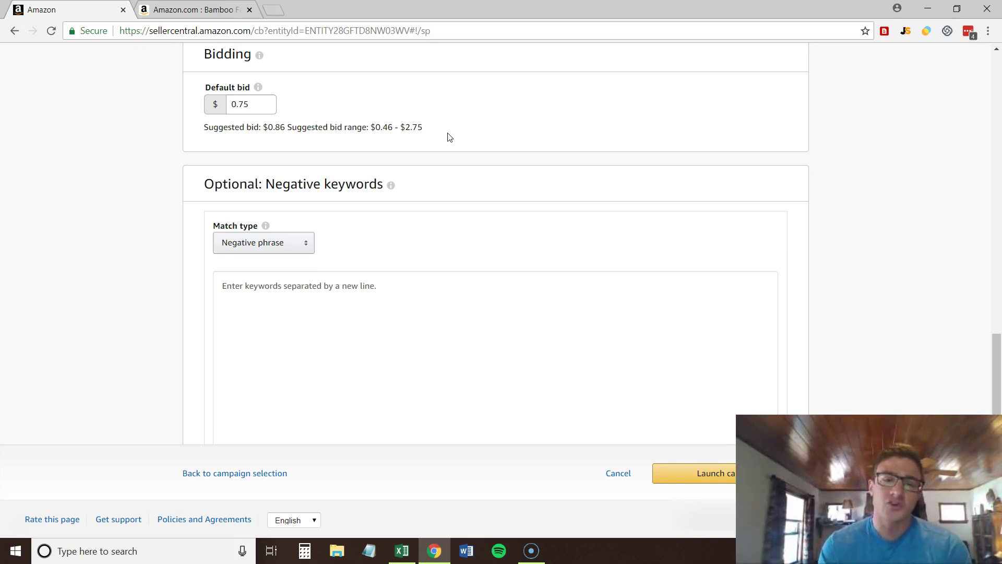
pyautogui.click(426, 128)
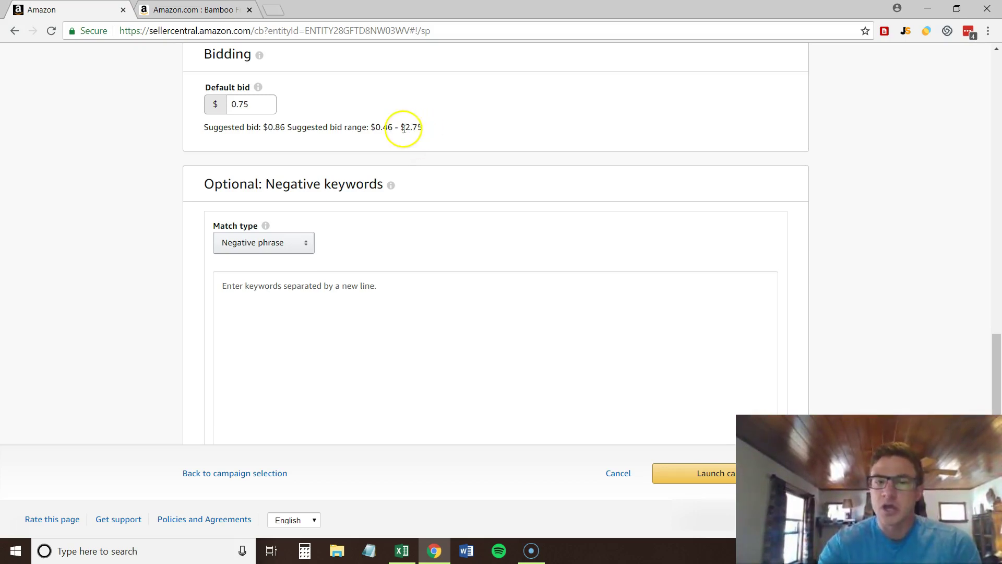
# Step: Check the top of the suggested bid range, then bring up the search term report in Excel
pyautogui.moveTo(404, 127); pyautogui.dragTo(424, 132)
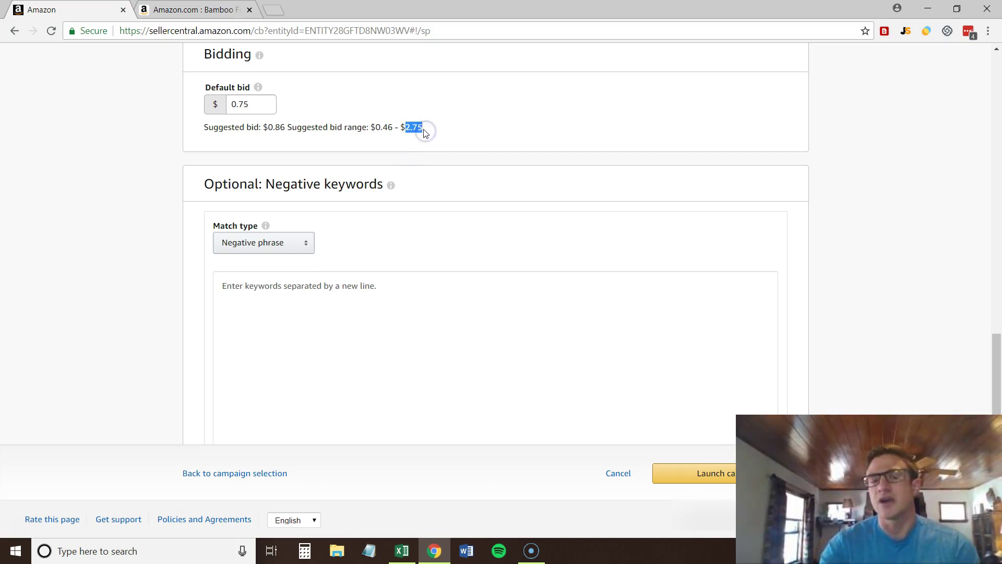
pyautogui.click(424, 131)
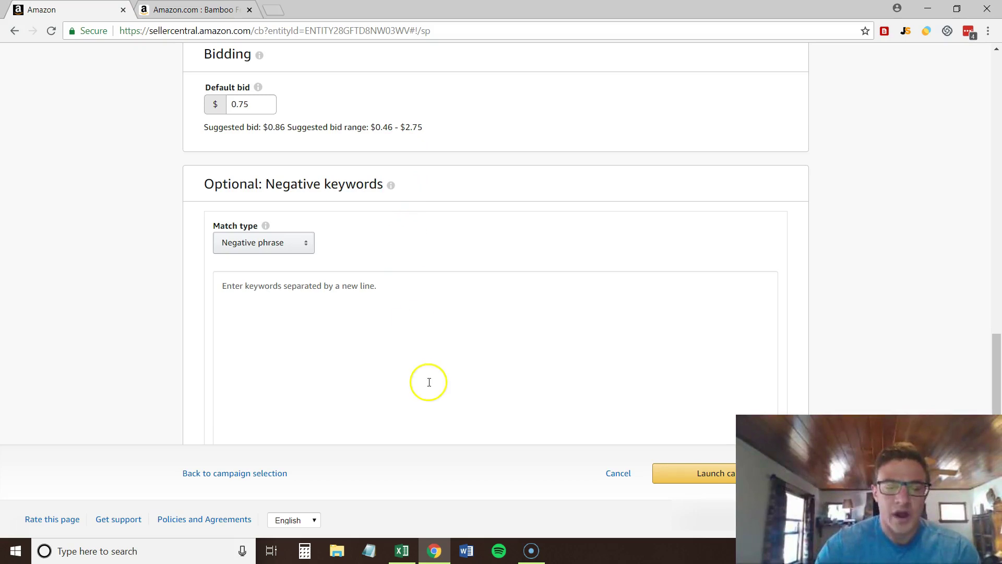
pyautogui.click(402, 550)
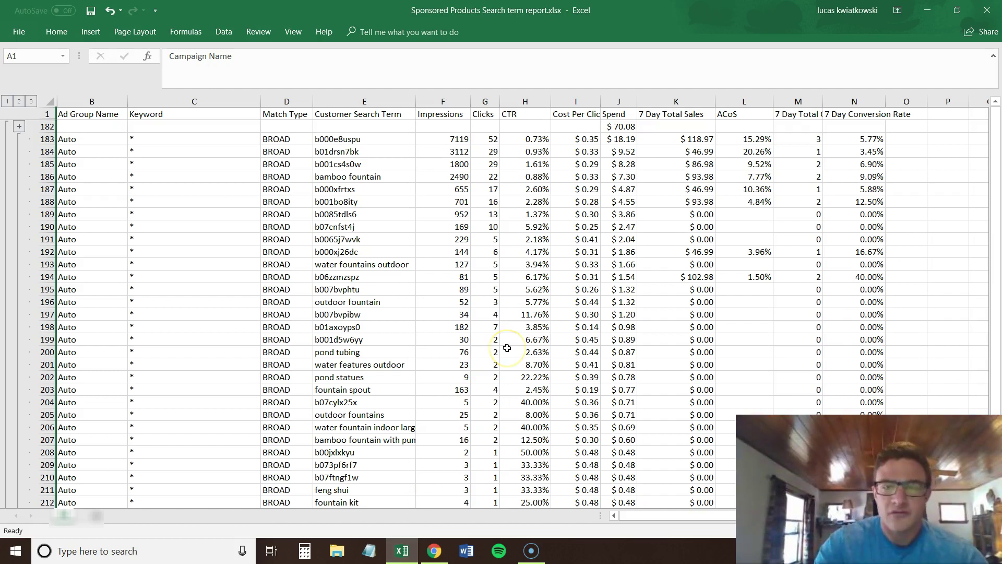
# Step: Read the terms water fountains outdoor, bamboo fountain, b000e8uspu, b001cs4s0w and b01drsn7bk, then return to the browser
pyautogui.click(379, 264)
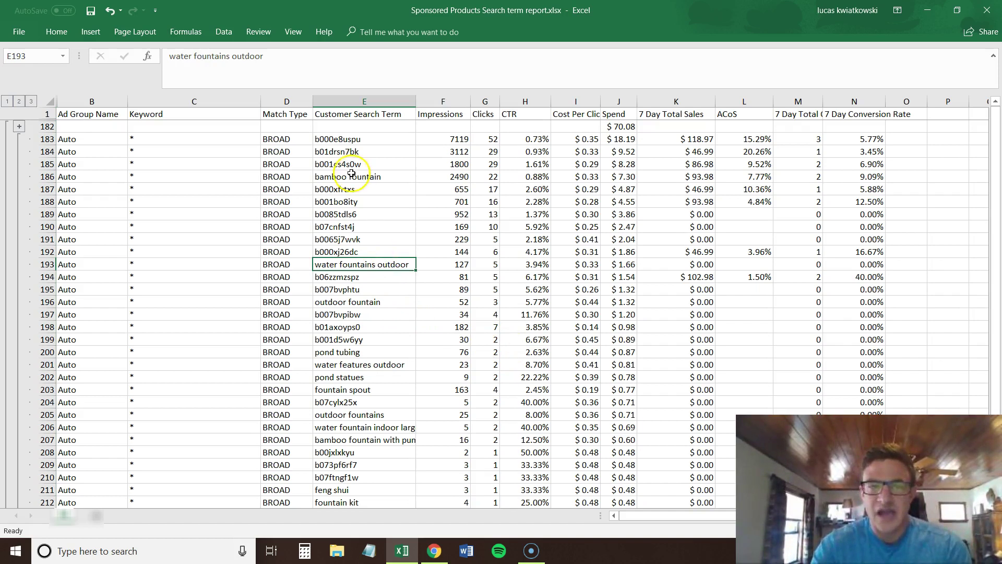
pyautogui.click(350, 139)
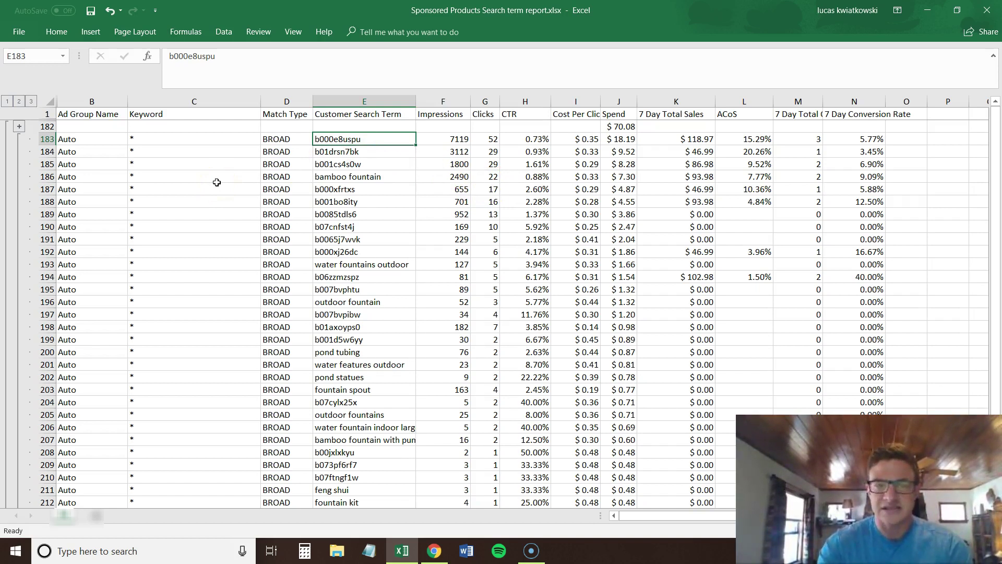
pyautogui.click(369, 175)
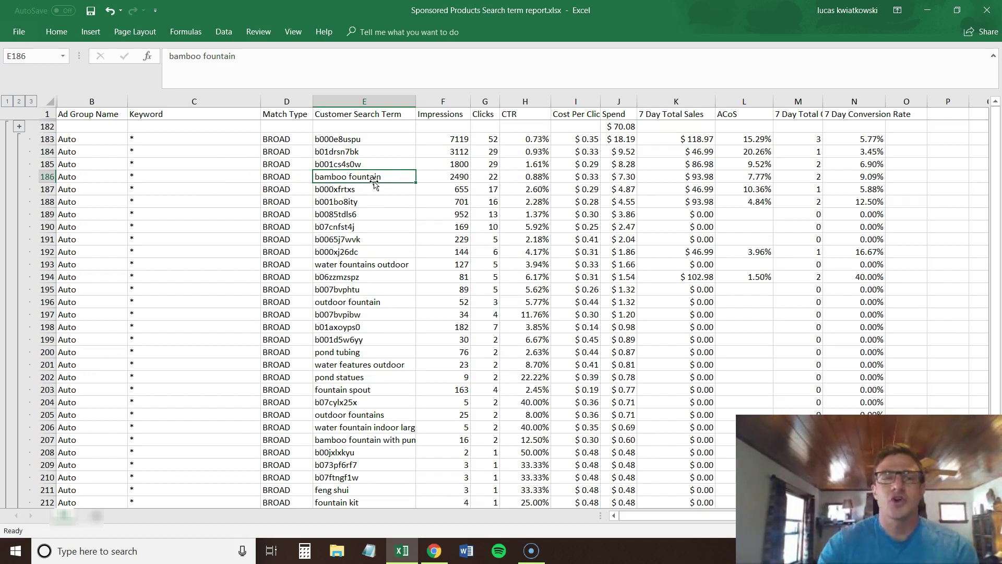
pyautogui.click(375, 139)
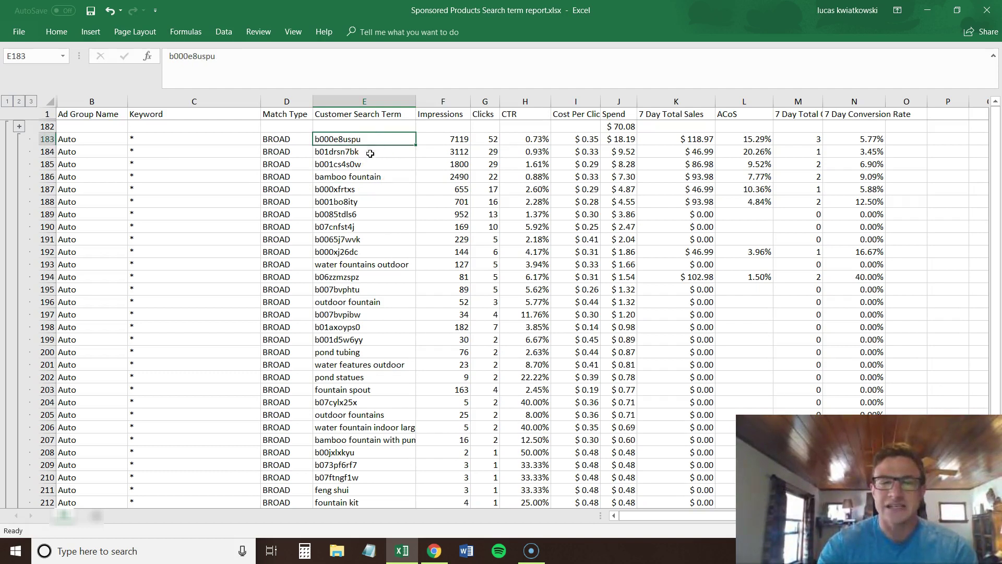
pyautogui.click(370, 153)
pyautogui.click(371, 164)
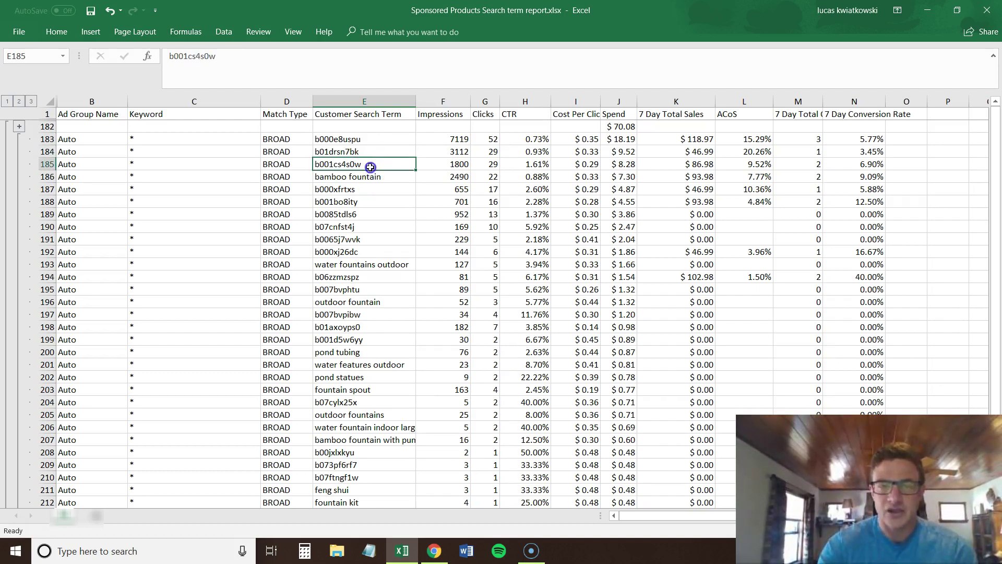
pyautogui.click(376, 140)
pyautogui.click(370, 151)
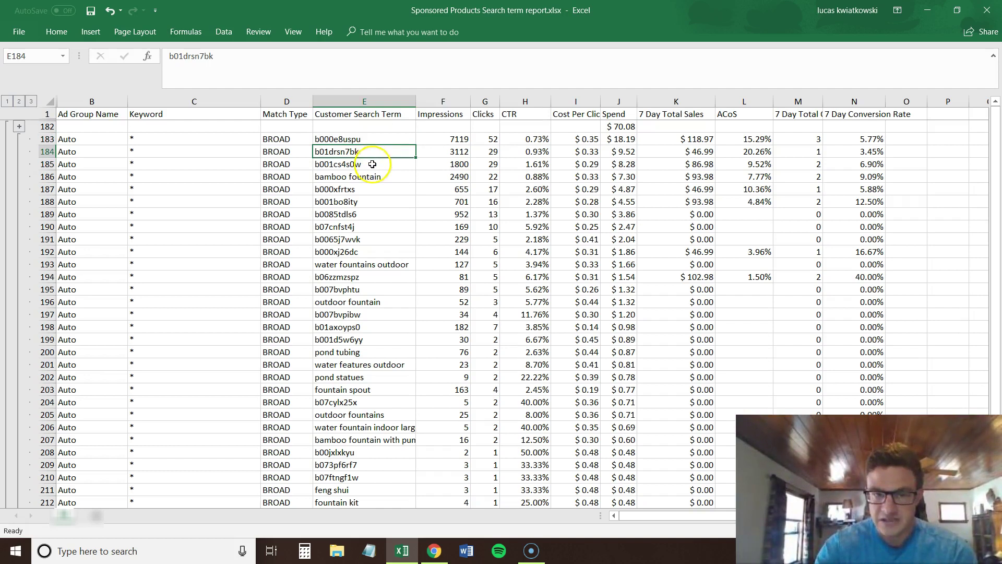
pyautogui.click(372, 164)
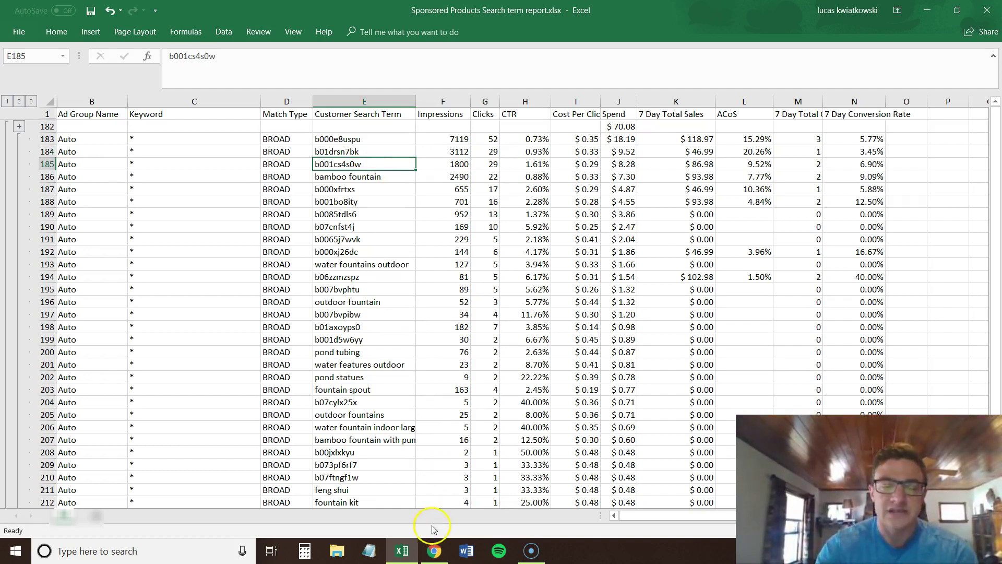
pyautogui.click(432, 553)
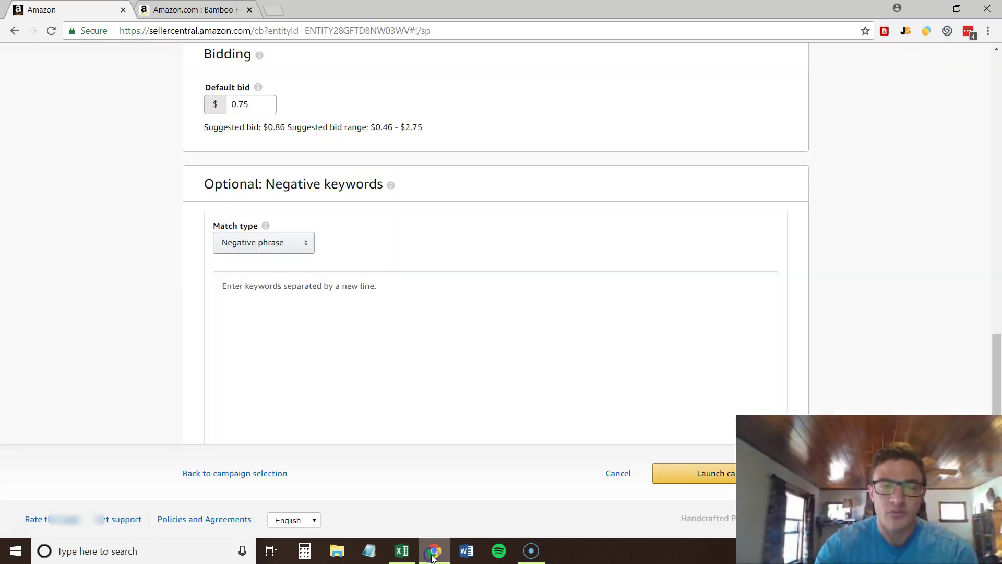
# Step: Scroll the bamboo fountain product page to the sponsored carousel and page forward and back
pyautogui.click(208, 10)
pyautogui.scroll(-9, 572, 291)
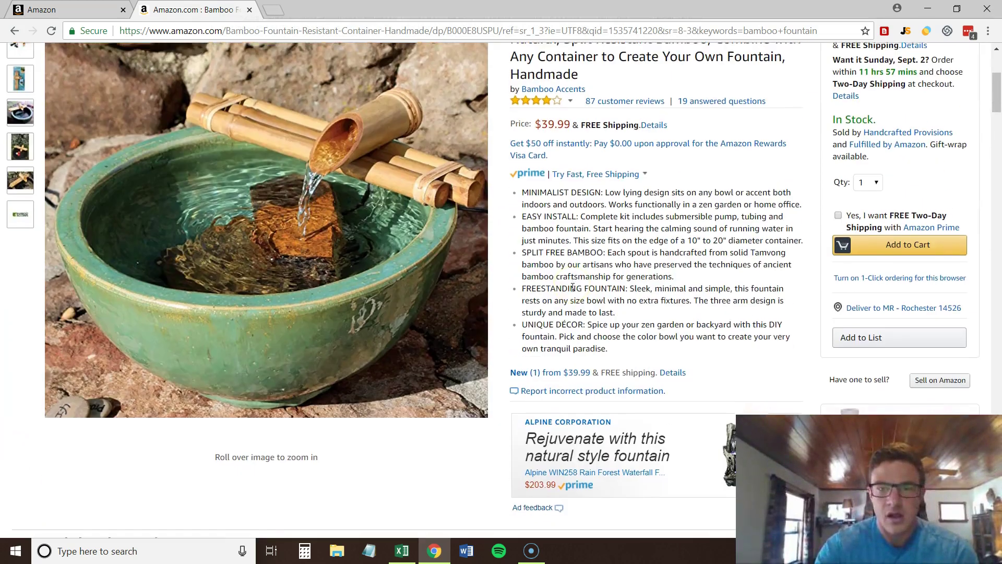
pyautogui.scroll(-5, 571, 291)
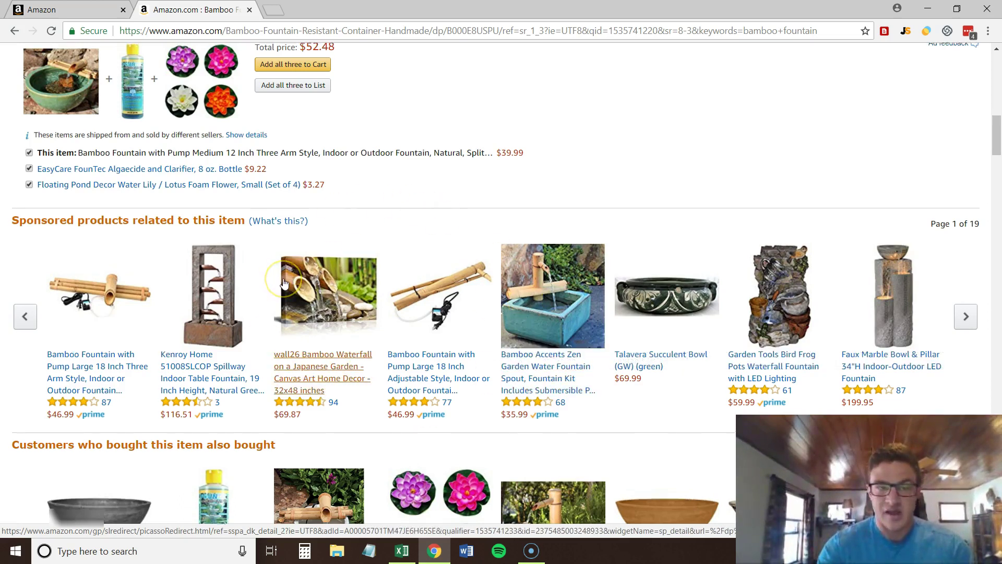
pyautogui.scroll(2, 285, 283)
pyautogui.click(402, 285)
pyautogui.scroll(-1, 403, 285)
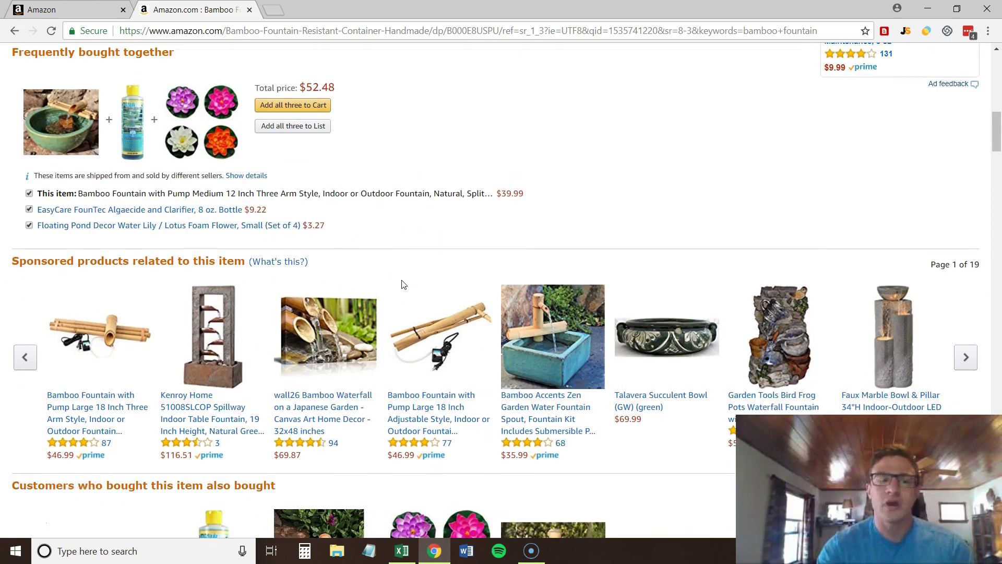
pyautogui.scroll(3, 402, 284)
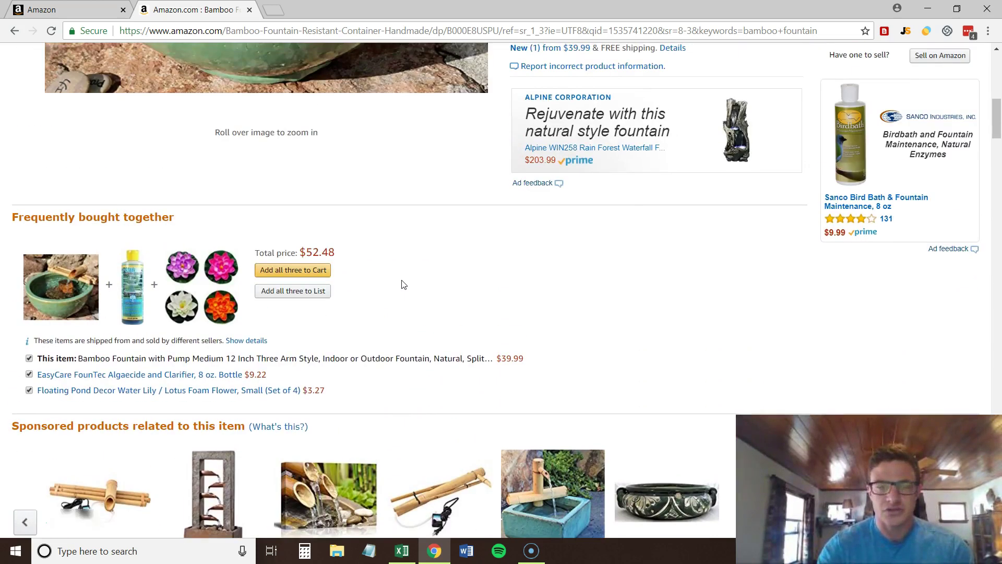
pyautogui.scroll(-3, 402, 285)
pyautogui.click(144, 170)
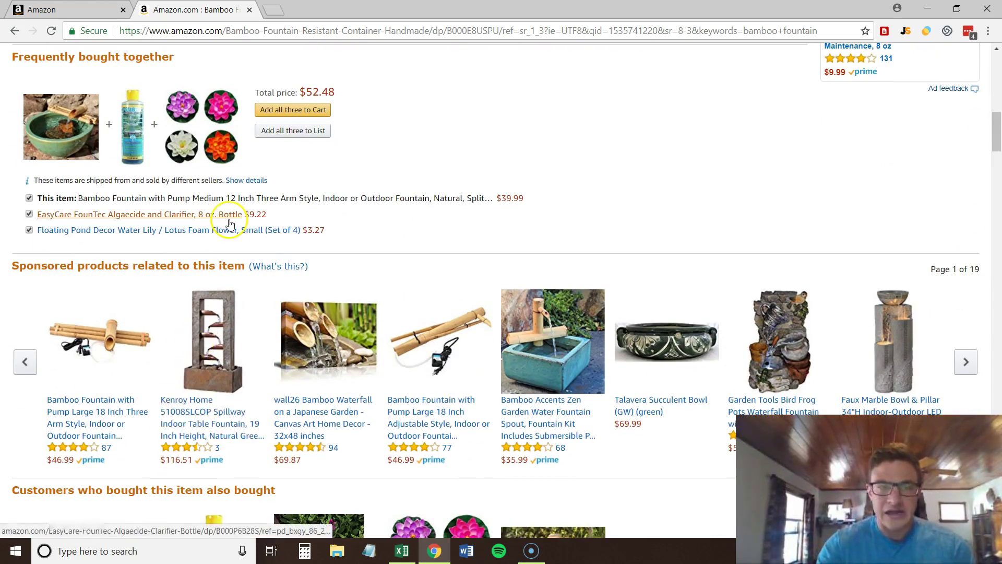
pyautogui.scroll(-1, 374, 208)
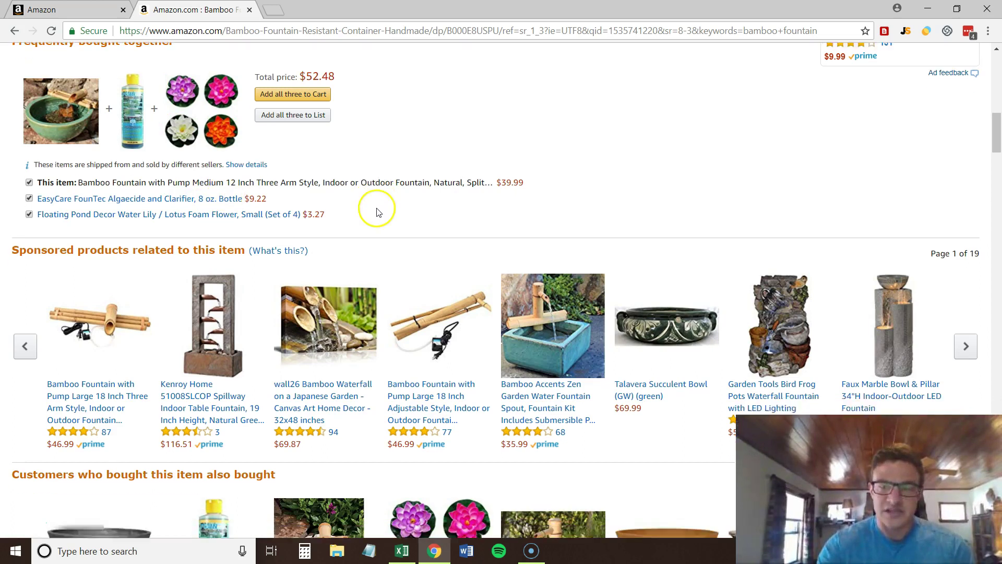
pyautogui.click(965, 301)
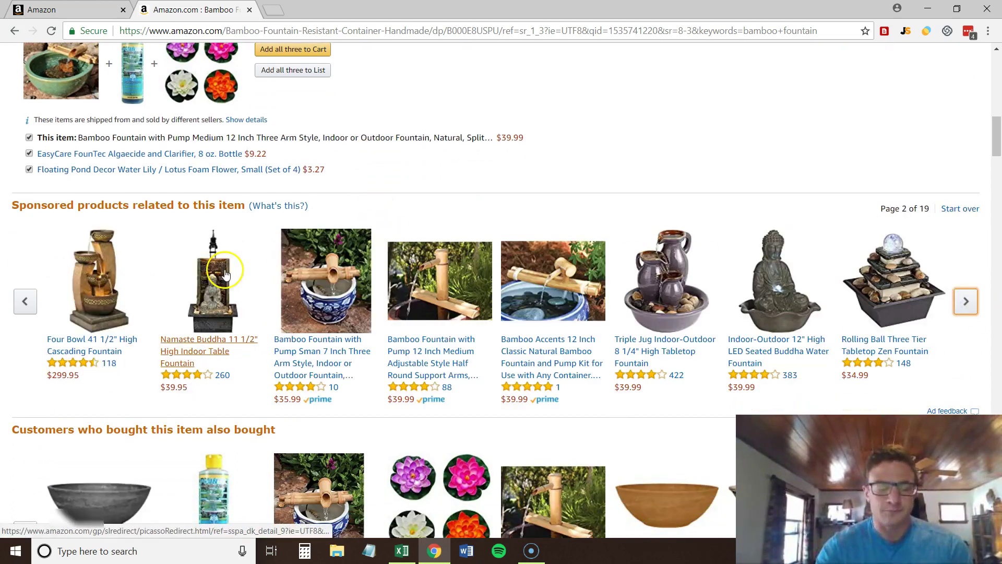
pyautogui.click(23, 302)
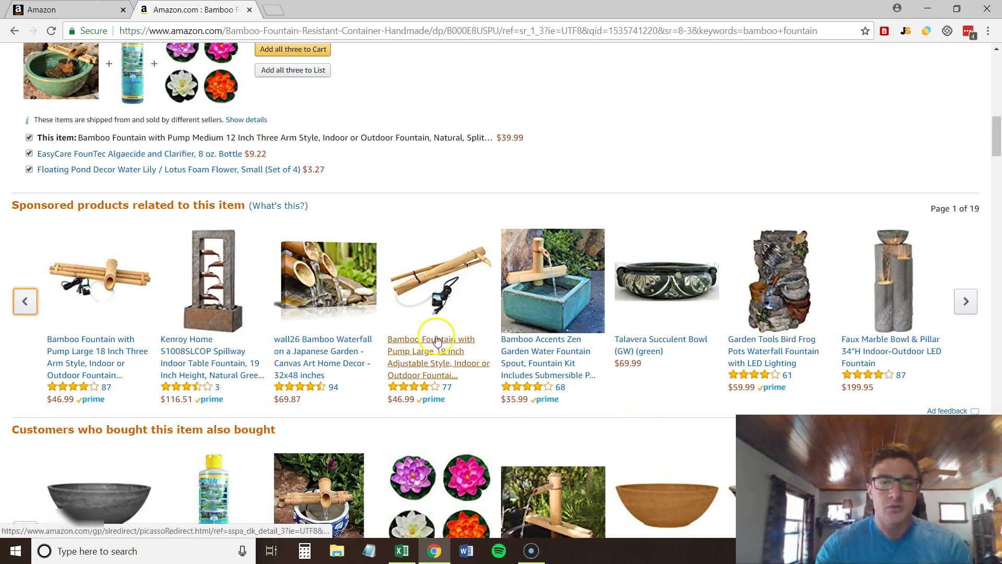
# Step: Recheck the b000e8uspu, b01drsn7bk and b001cs4s0w search terms in Excel, then return to Amazon
pyautogui.click(402, 554)
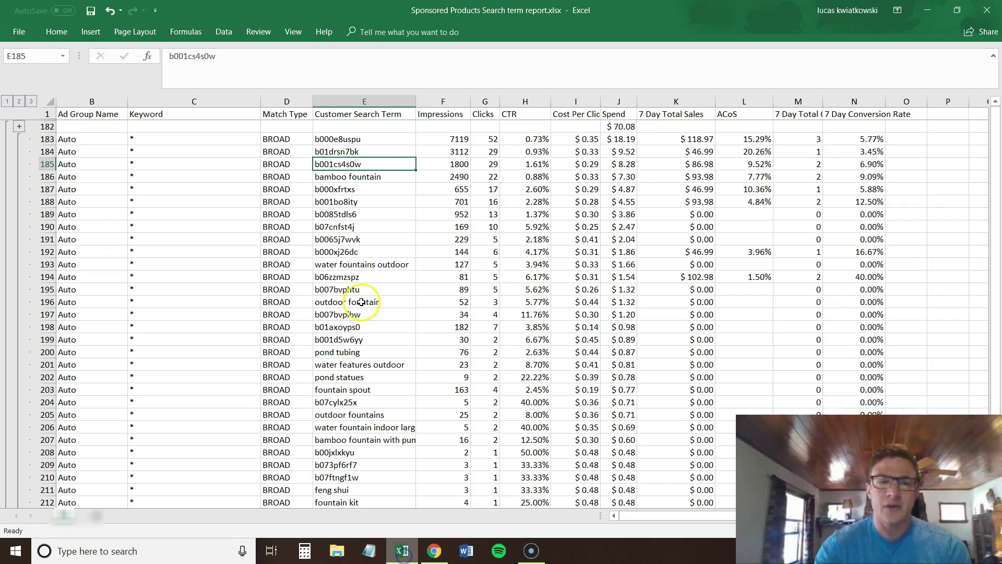
pyautogui.click(357, 139)
pyautogui.click(355, 151)
pyautogui.click(357, 163)
pyautogui.click(402, 551)
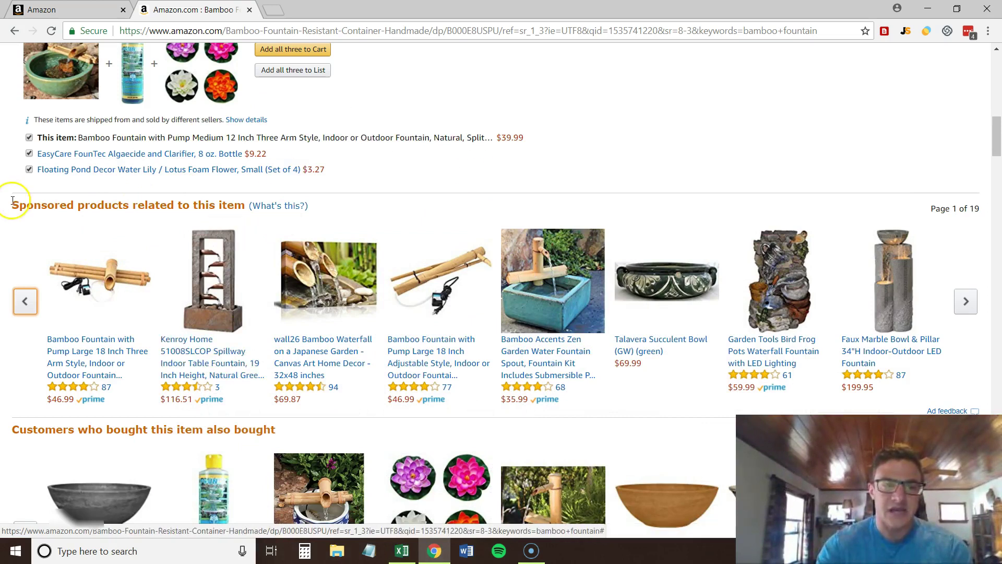
pyautogui.click(403, 553)
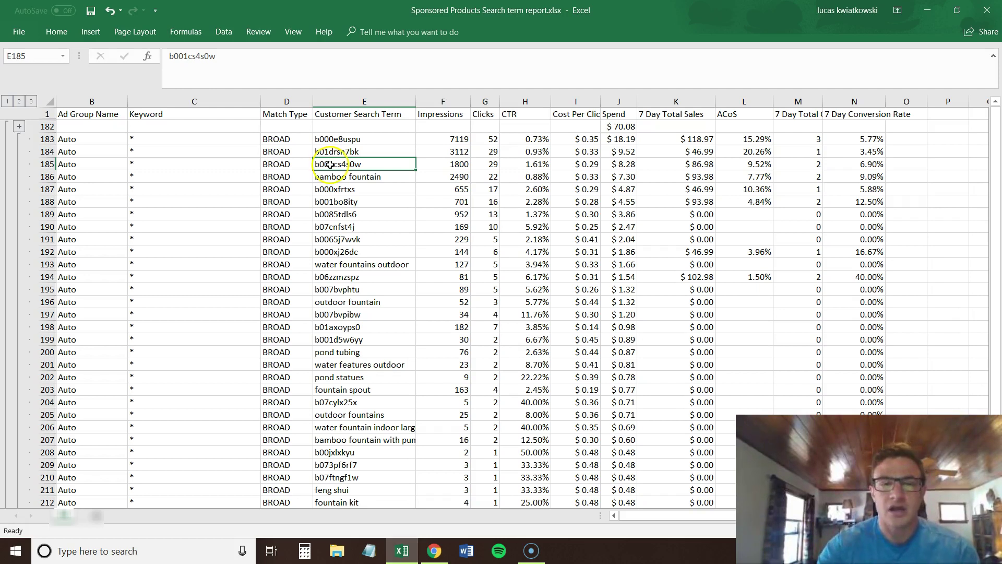
pyautogui.click(385, 139)
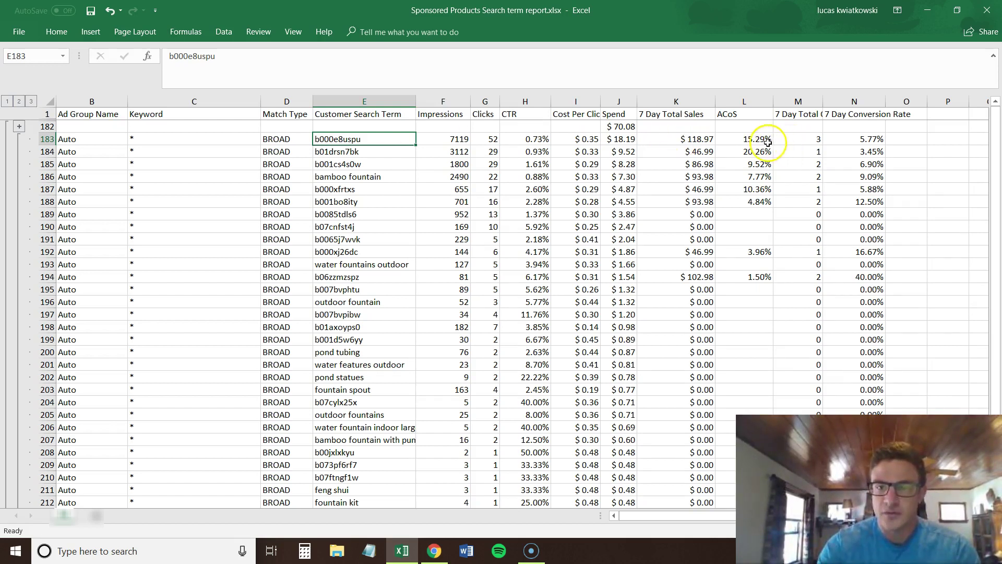
pyautogui.click(750, 140)
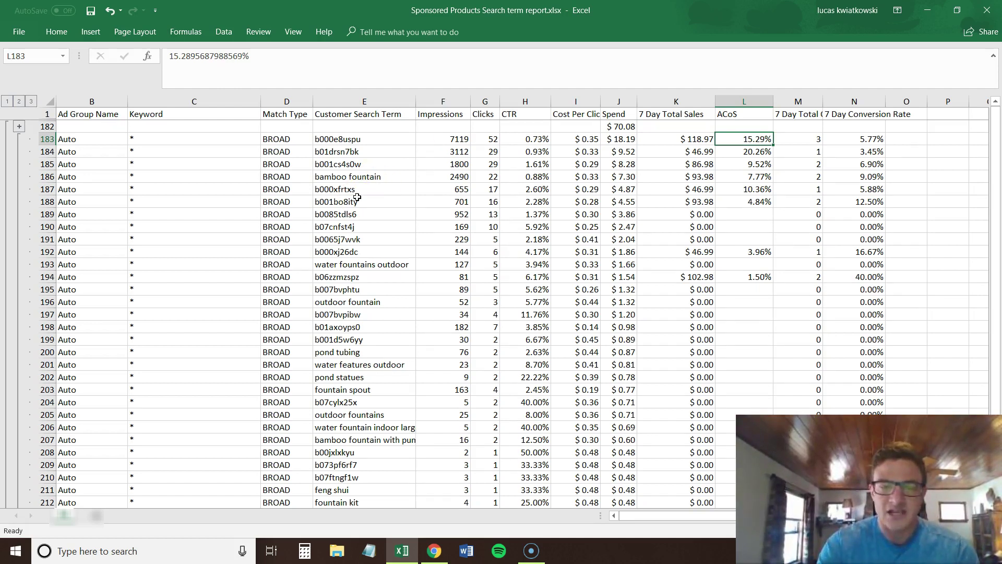
pyautogui.scroll(-1, 356, 196)
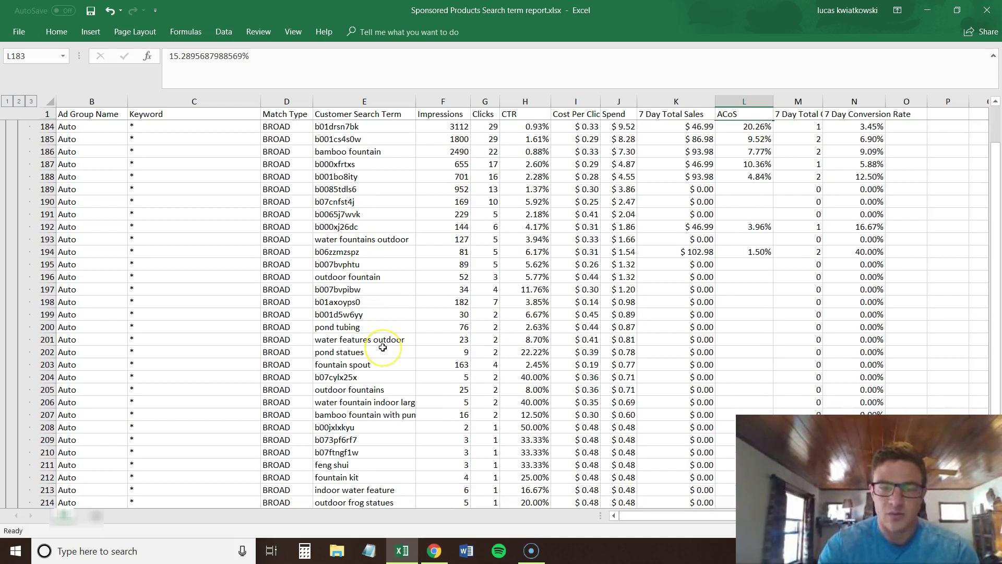
pyautogui.scroll(1, 382, 347)
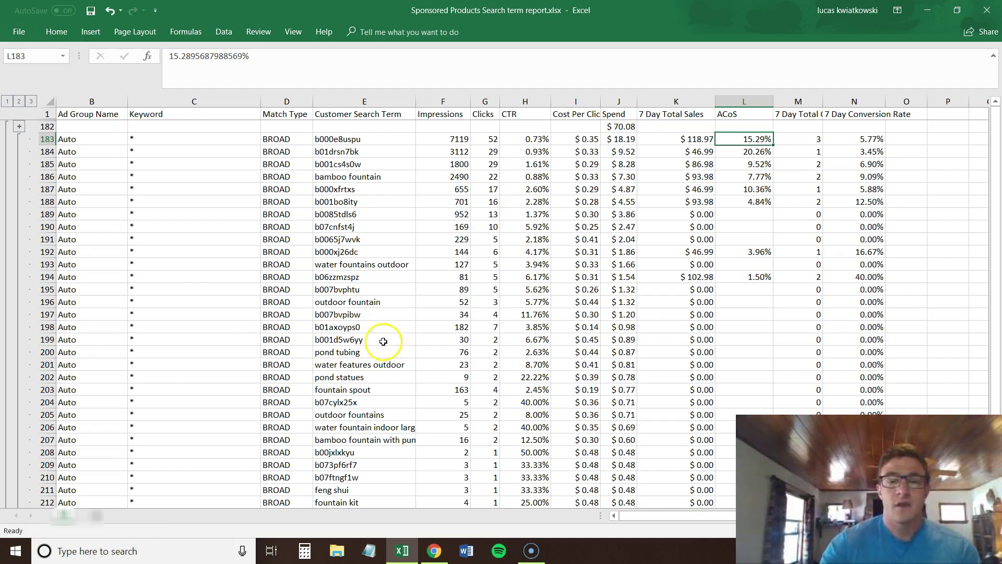
pyautogui.click(527, 113)
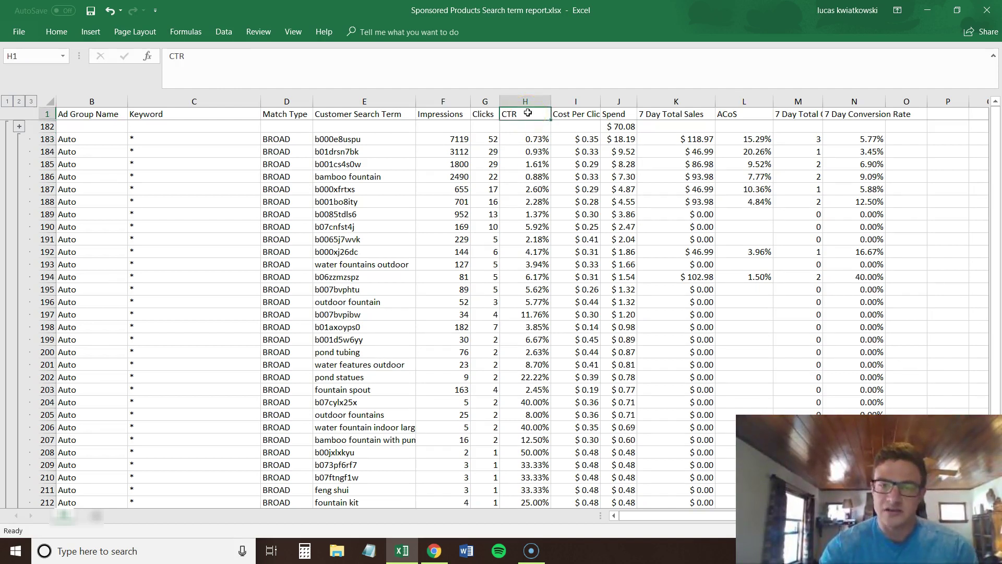
pyautogui.click(511, 142)
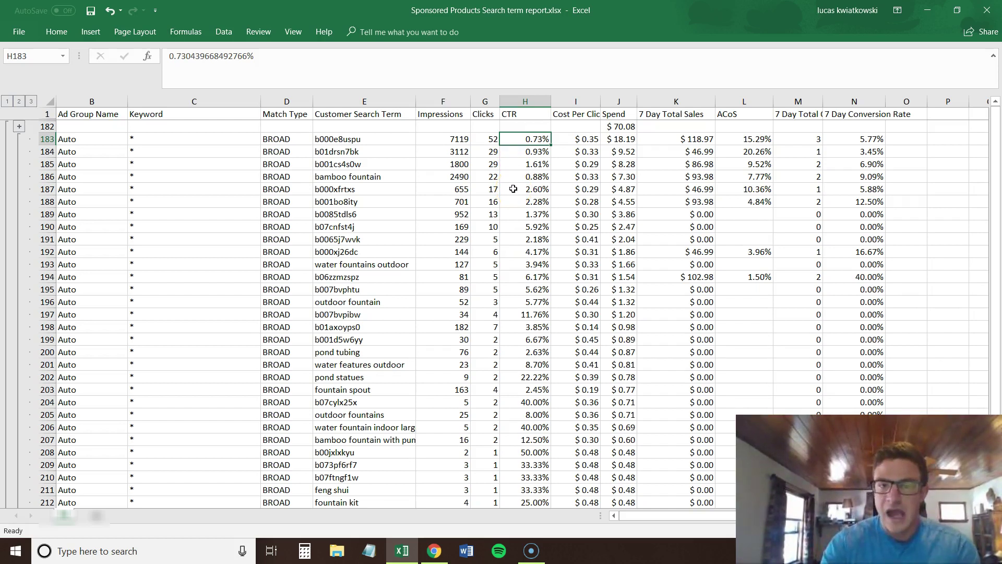
pyautogui.click(517, 226)
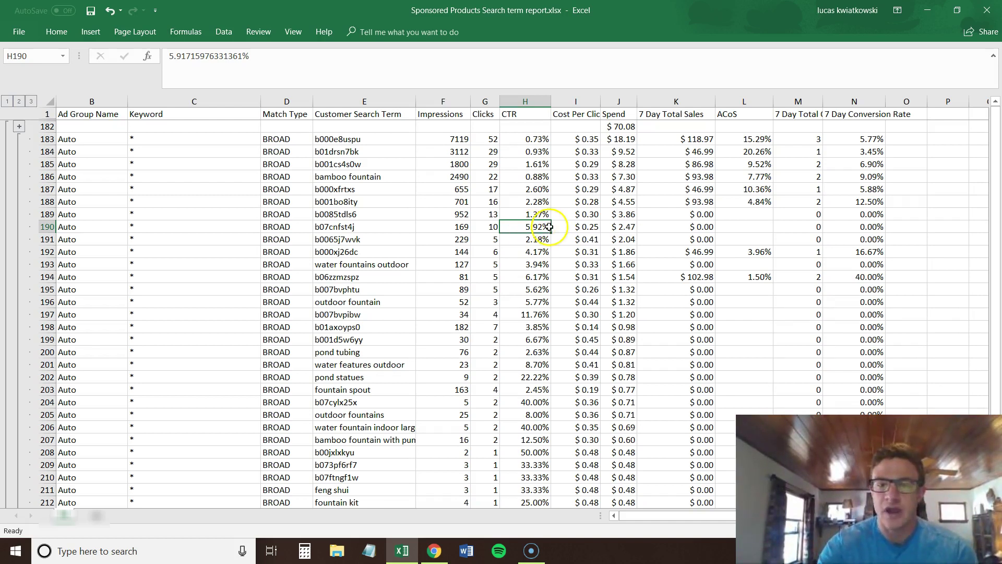
pyautogui.click(752, 227)
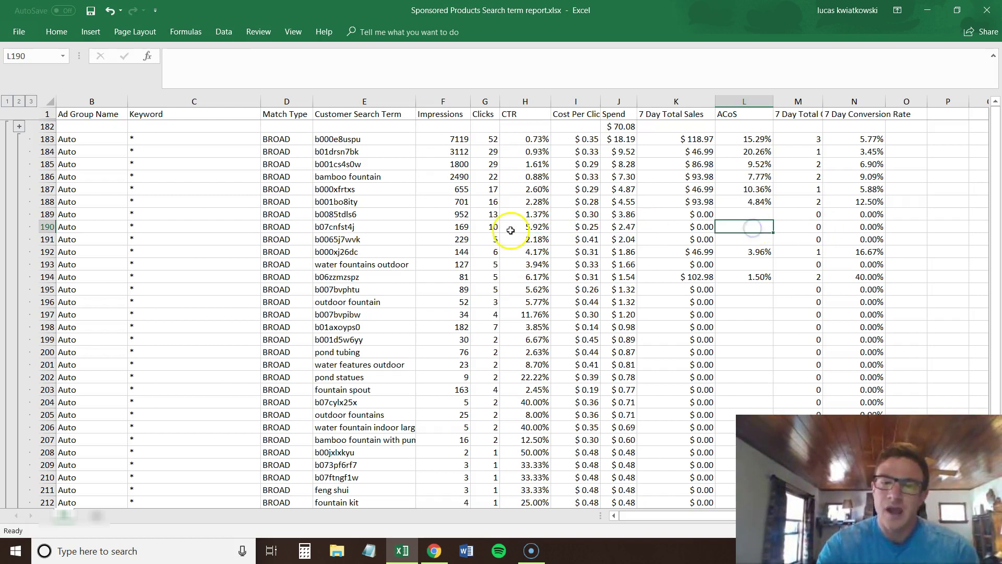
pyautogui.click(468, 230)
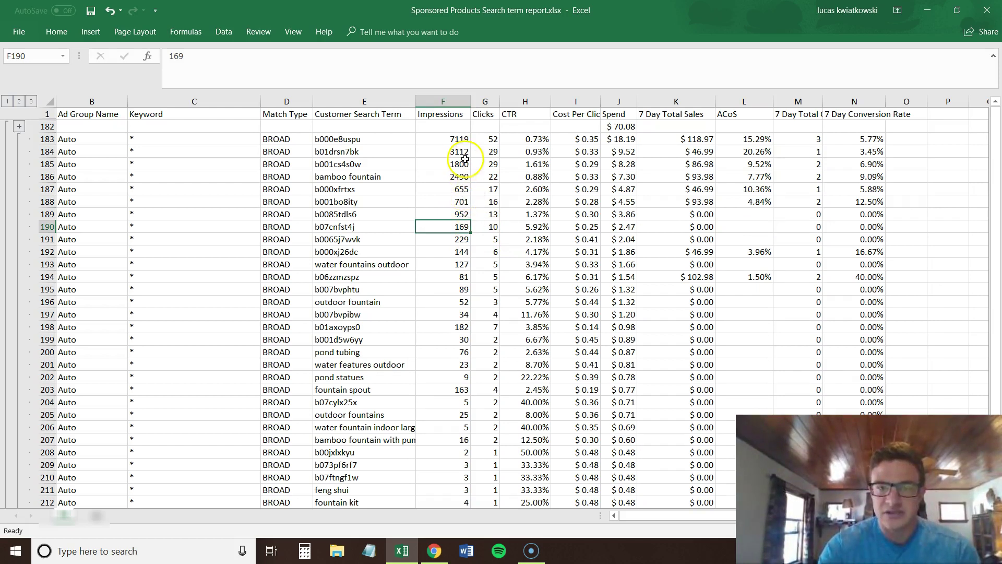
pyautogui.click(449, 139)
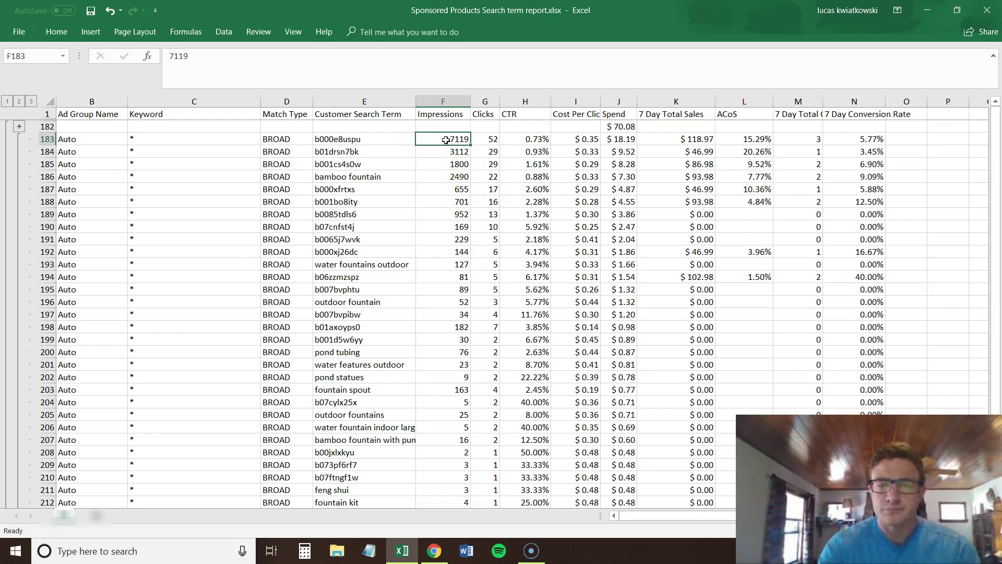
pyautogui.click(496, 140)
pyautogui.click(522, 139)
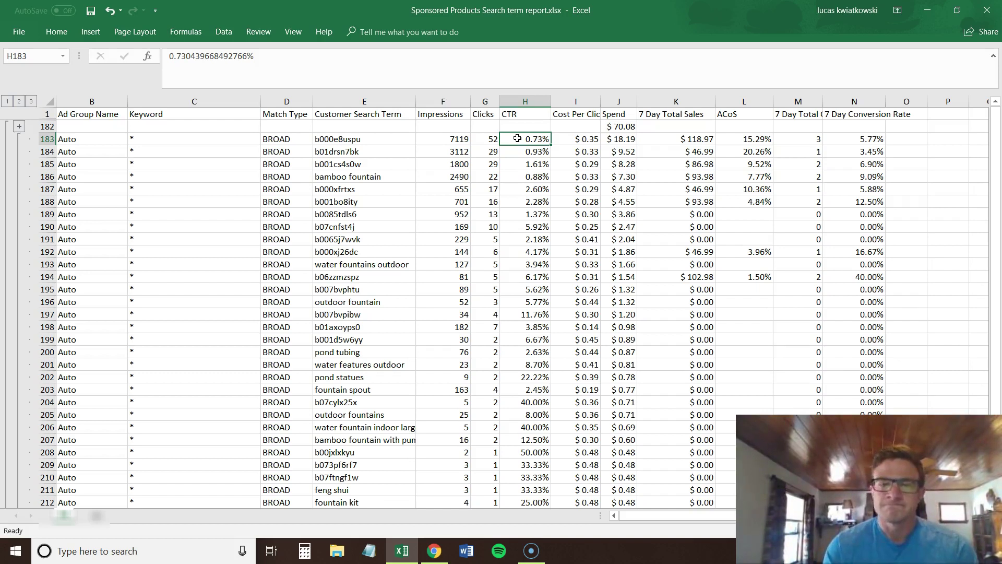
pyautogui.click(493, 225)
pyautogui.moveTo(492, 225); pyautogui.dragTo(486, 187)
pyautogui.click(488, 228)
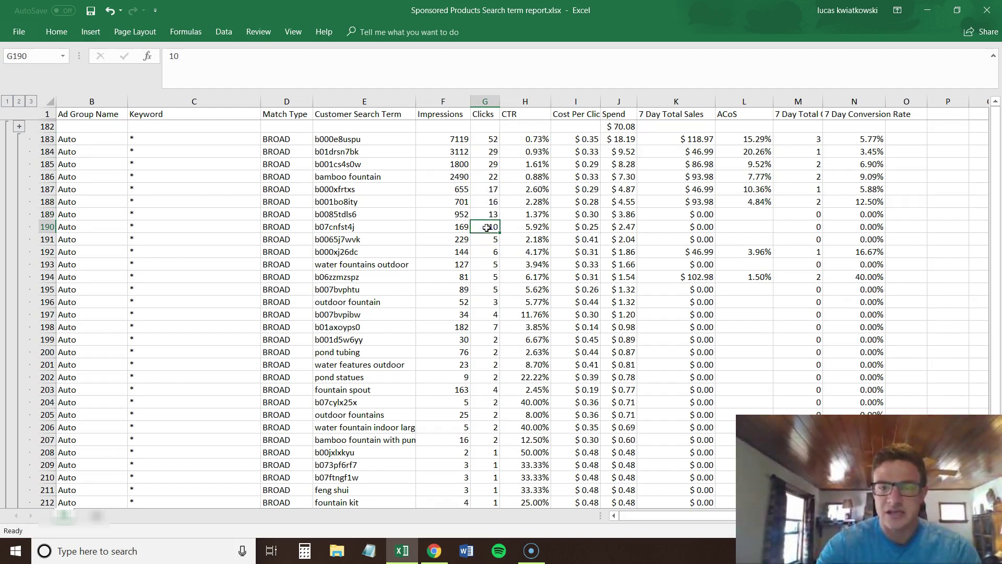
pyautogui.click(462, 226)
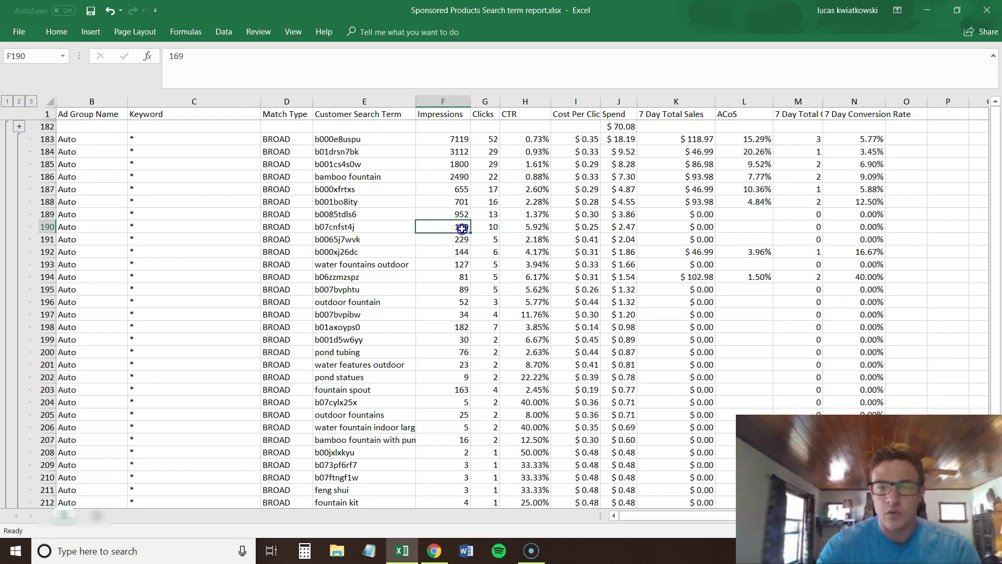
pyautogui.click(524, 227)
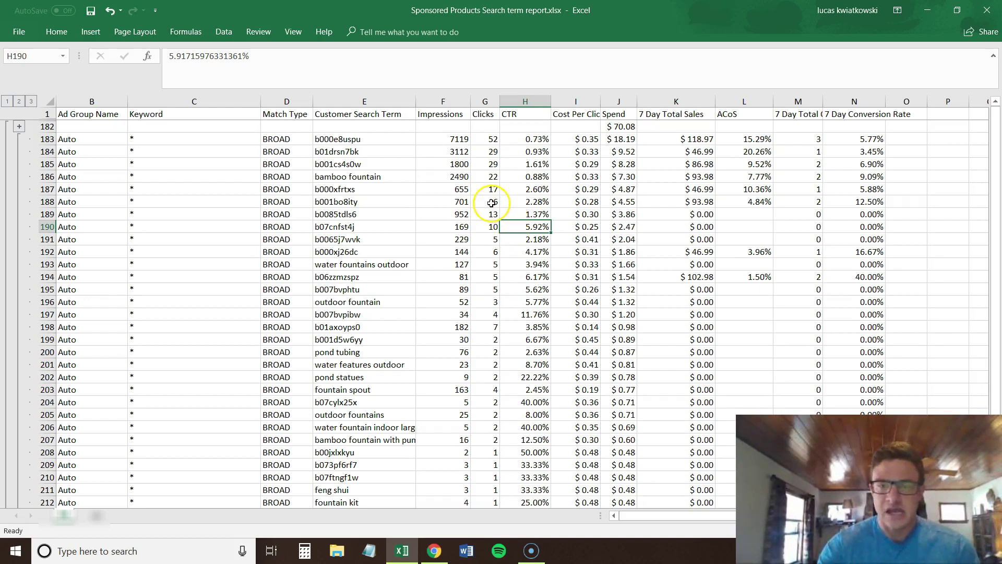
# Step: Scroll down the report and select the fountain spout search term
pyautogui.scroll(-1, 491, 202)
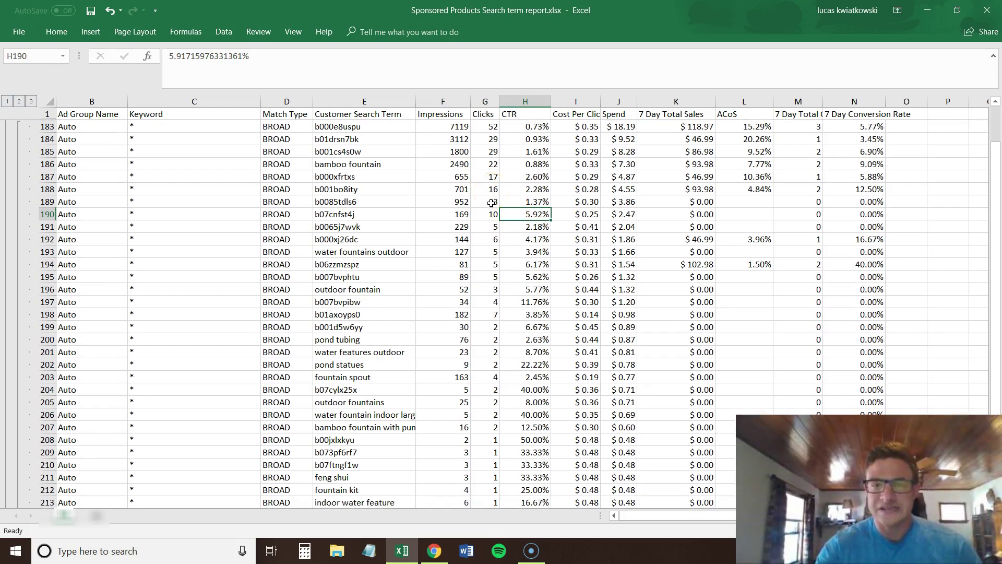
pyautogui.scroll(-2, 491, 203)
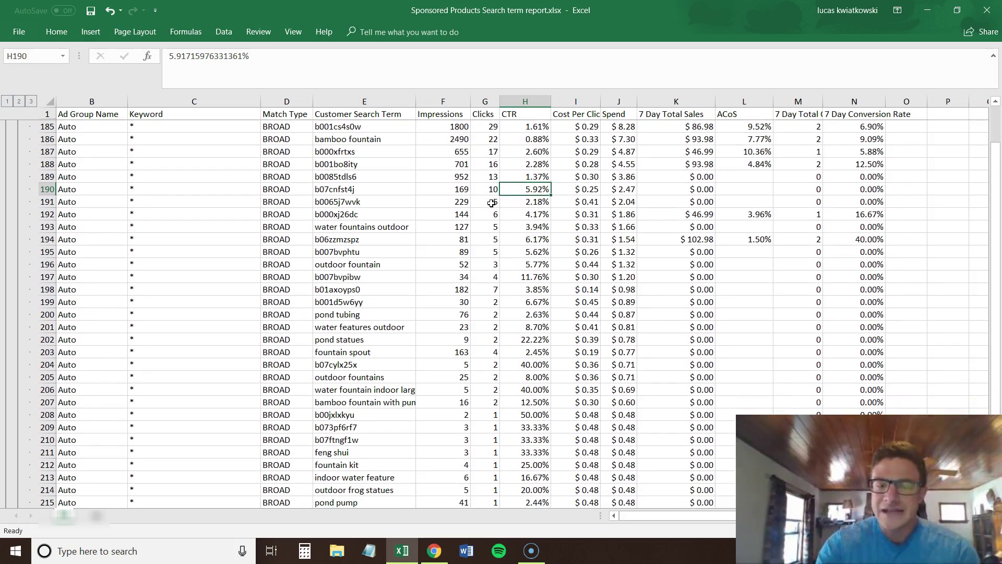
pyautogui.scroll(-1, 491, 203)
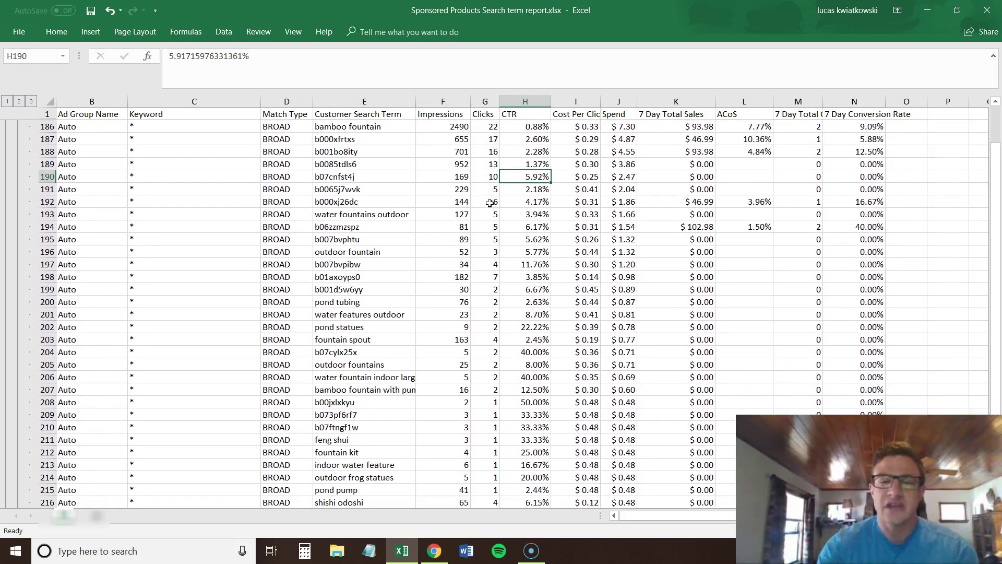
pyautogui.scroll(-3, 357, 253)
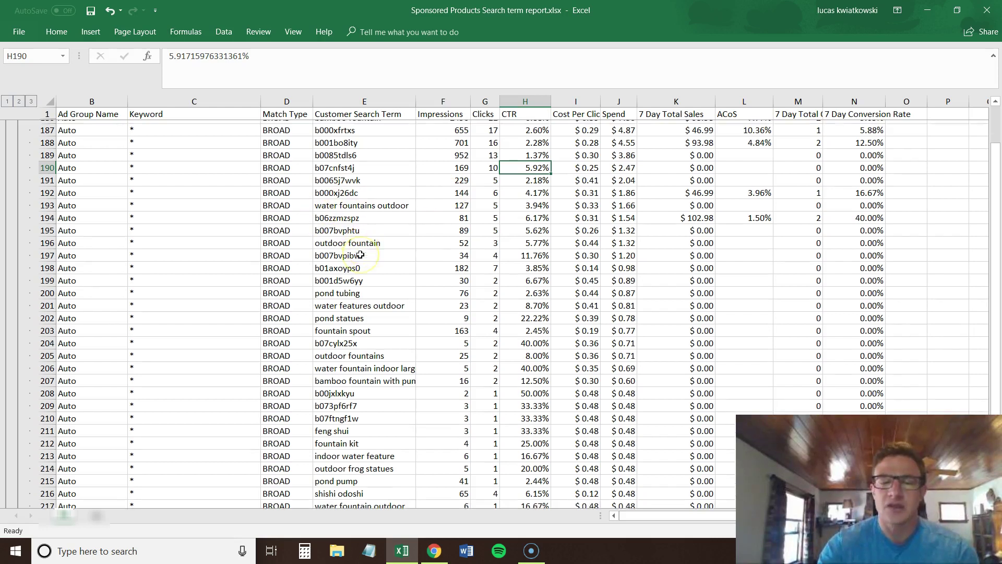
pyautogui.click(358, 302)
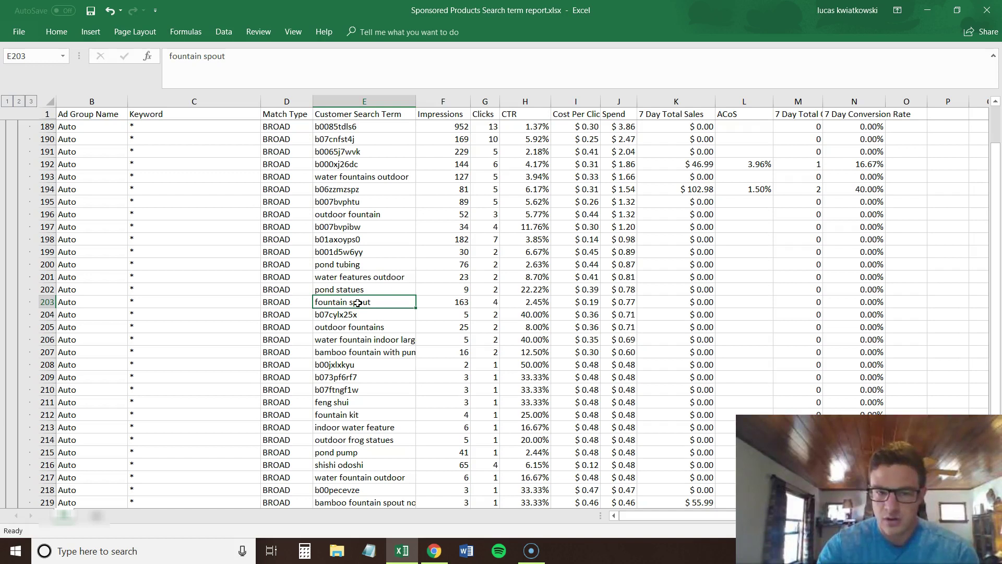
pyautogui.click(385, 302)
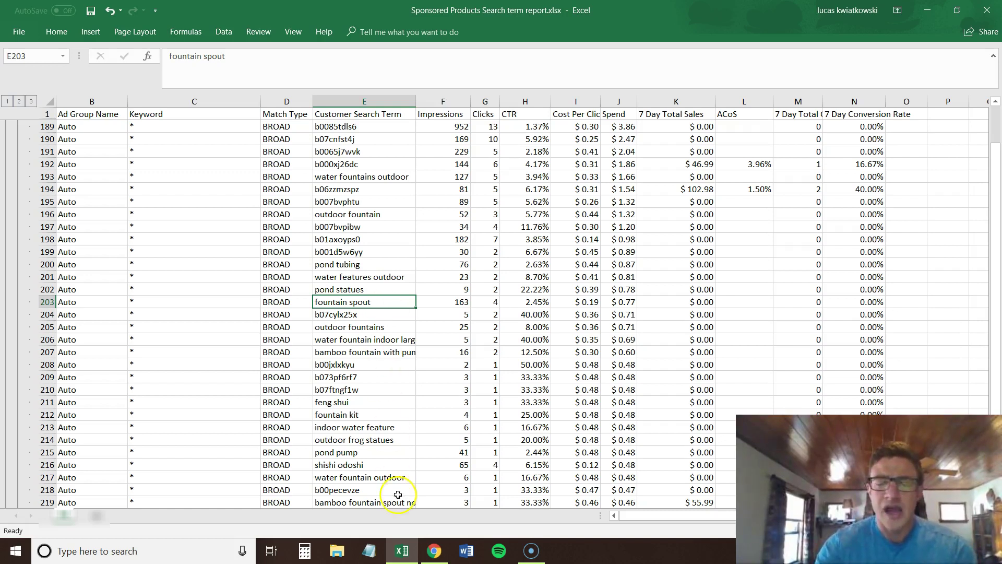
# Step: Set the Seller Central negative keyword match type to Negative exact, then return to the report
pyautogui.click(403, 549)
pyautogui.click(290, 158)
pyautogui.hotkey('ctrl', 'Tab')
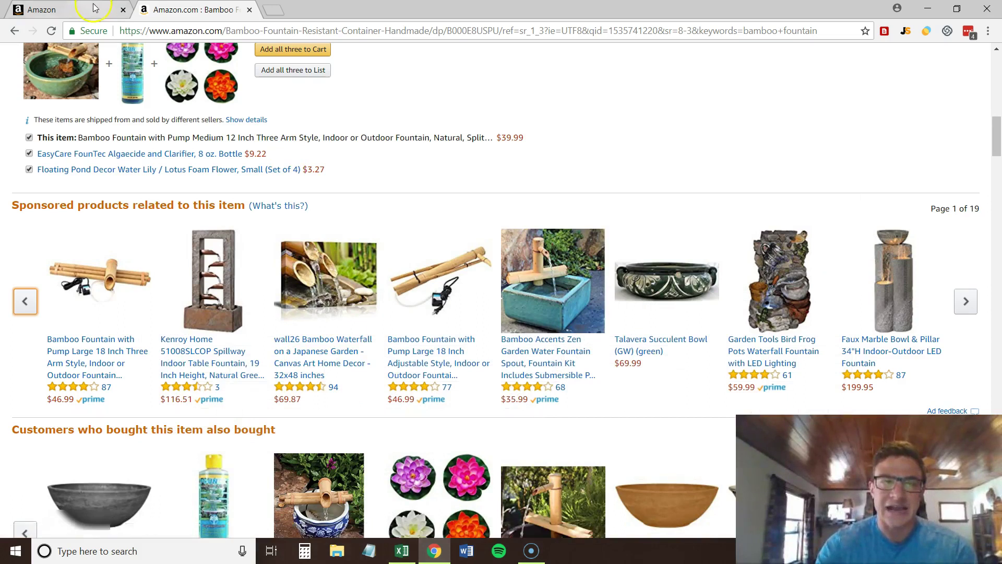
pyautogui.click(306, 250)
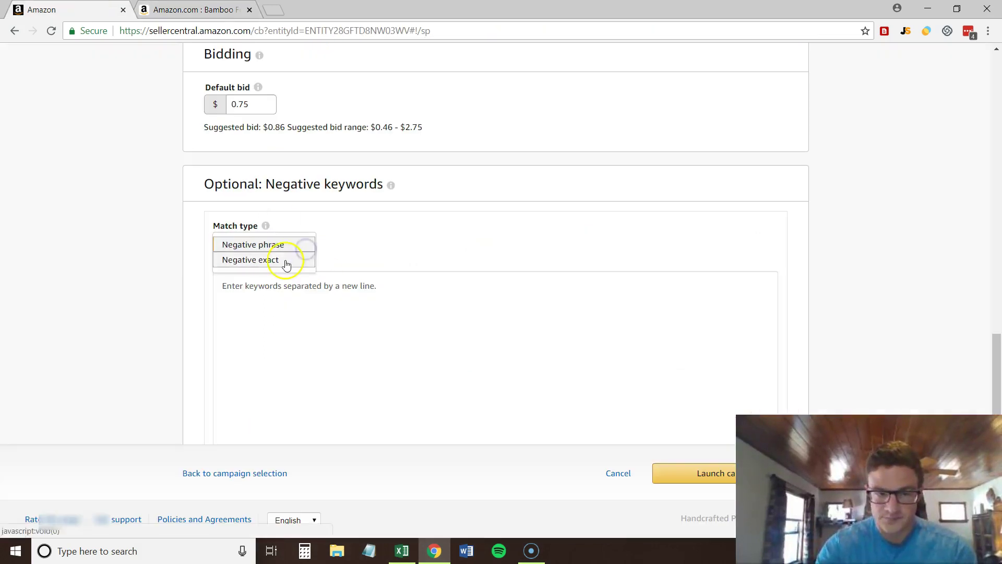
pyautogui.click(284, 260)
pyautogui.click(283, 354)
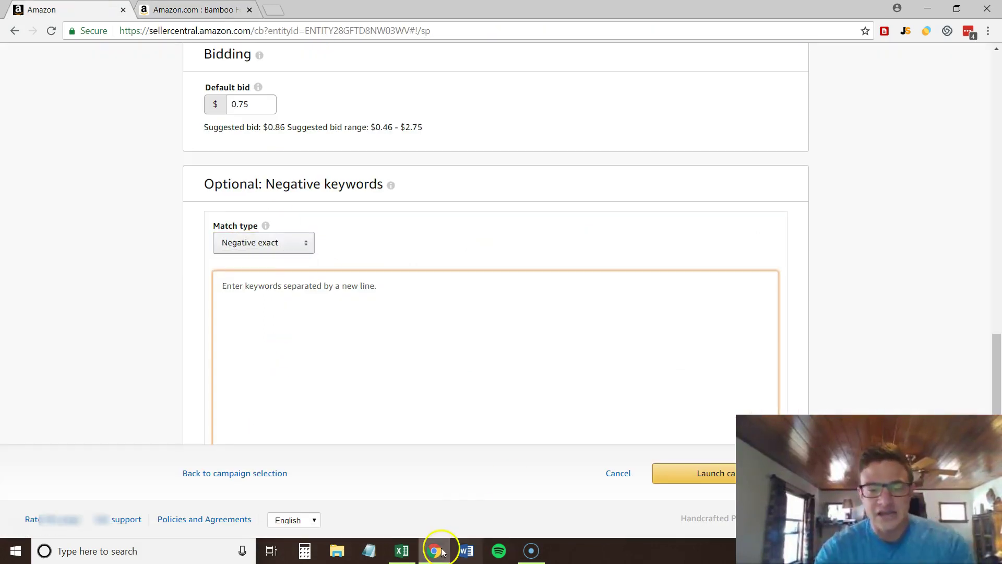
pyautogui.click(402, 549)
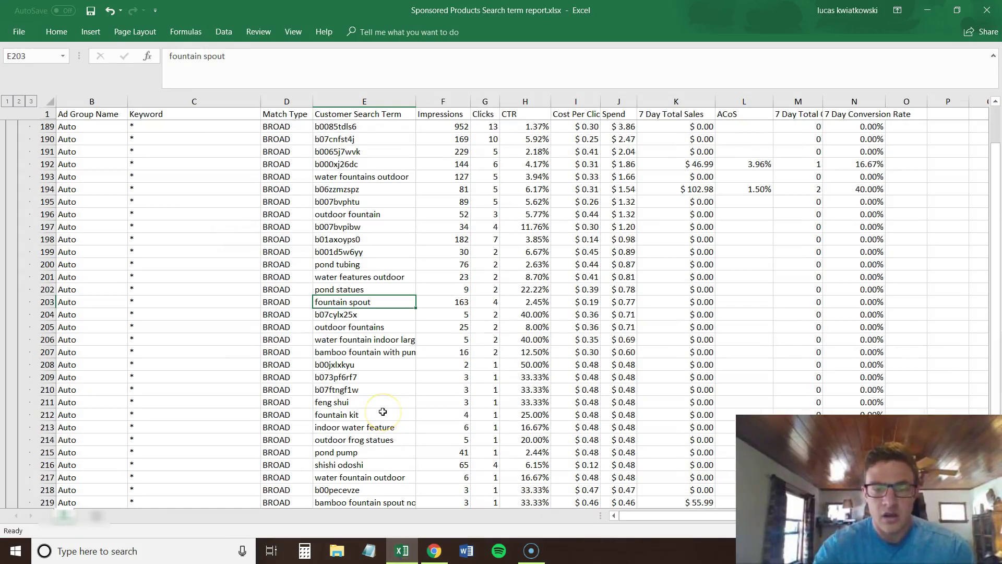
# Step: Copy the search term 'pond statues' from cell E202
pyautogui.scroll(-3, 382, 412)
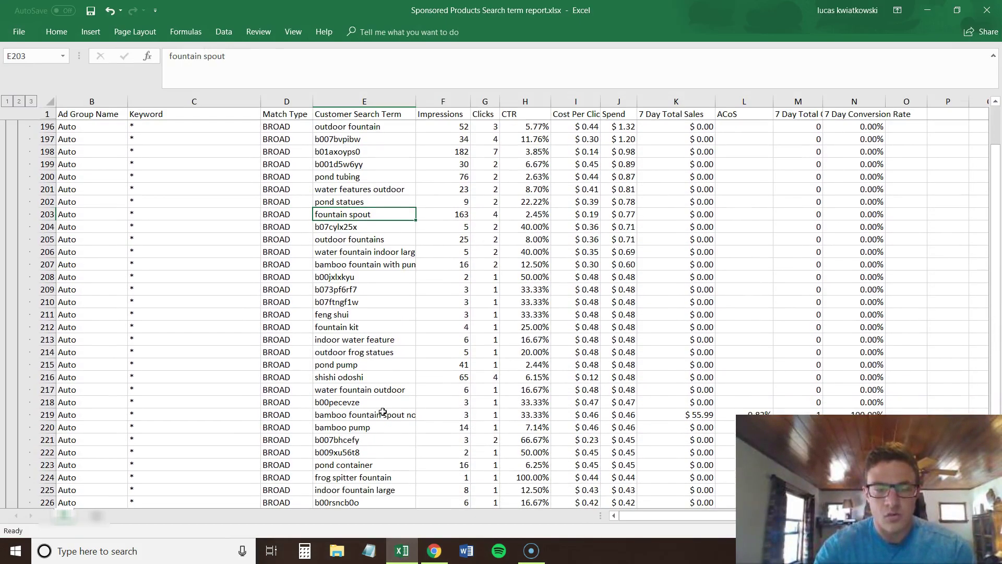
pyautogui.scroll(-1, 383, 412)
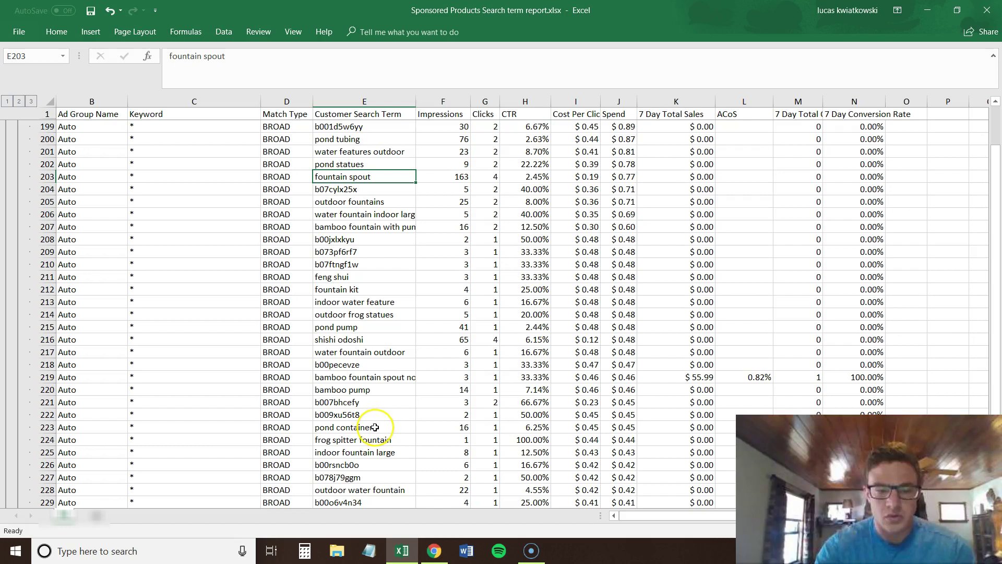
pyautogui.scroll(5, 374, 427)
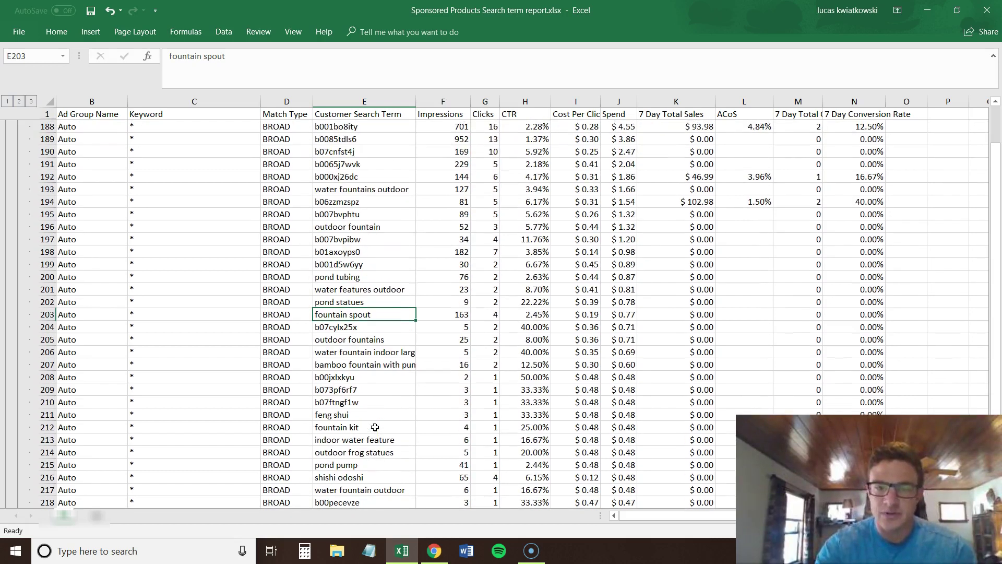
pyautogui.scroll(1, 374, 426)
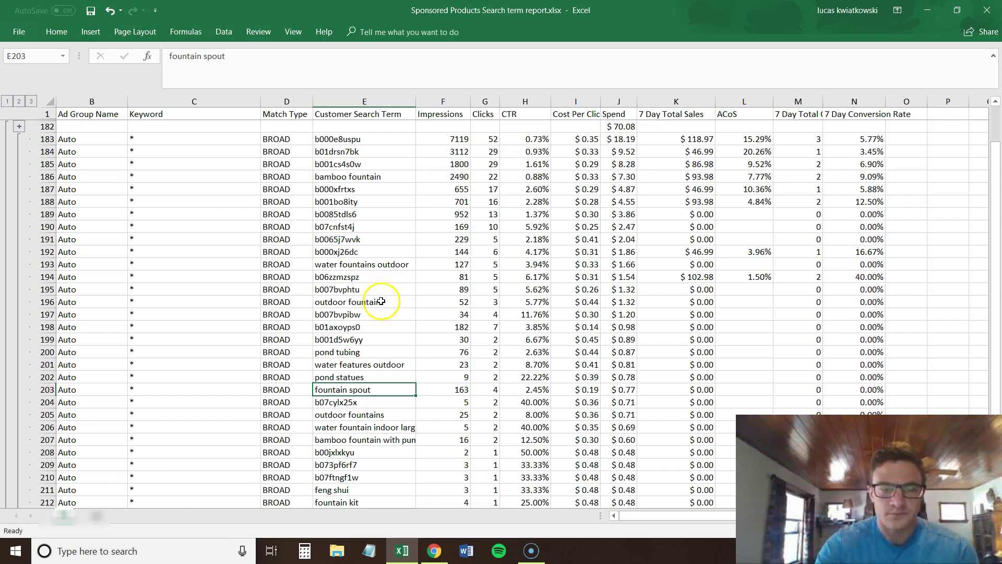
pyautogui.click(366, 376)
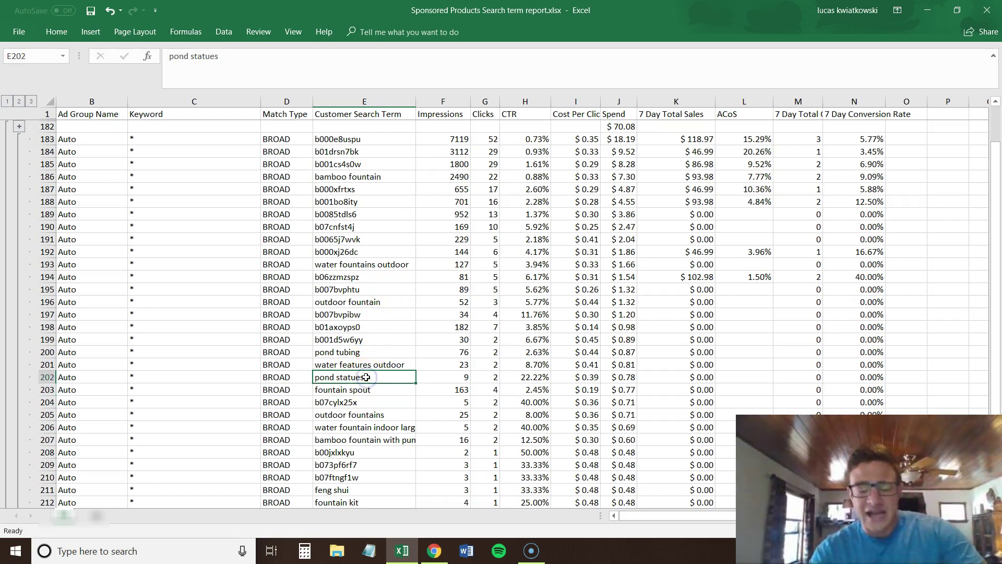
pyautogui.hotkey('ctrl', 'c')
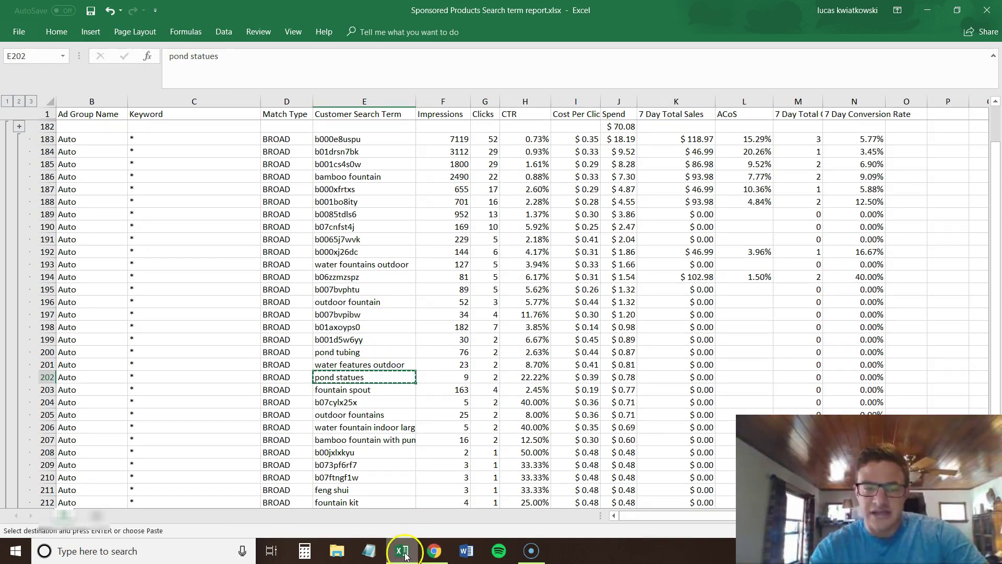
# Step: Paste 'pond statues' into the negative keywords box and add it as a Negative exact keyword
pyautogui.click(433, 550)
pyautogui.click(268, 285)
pyautogui.hotkey('ctrl', 'v')
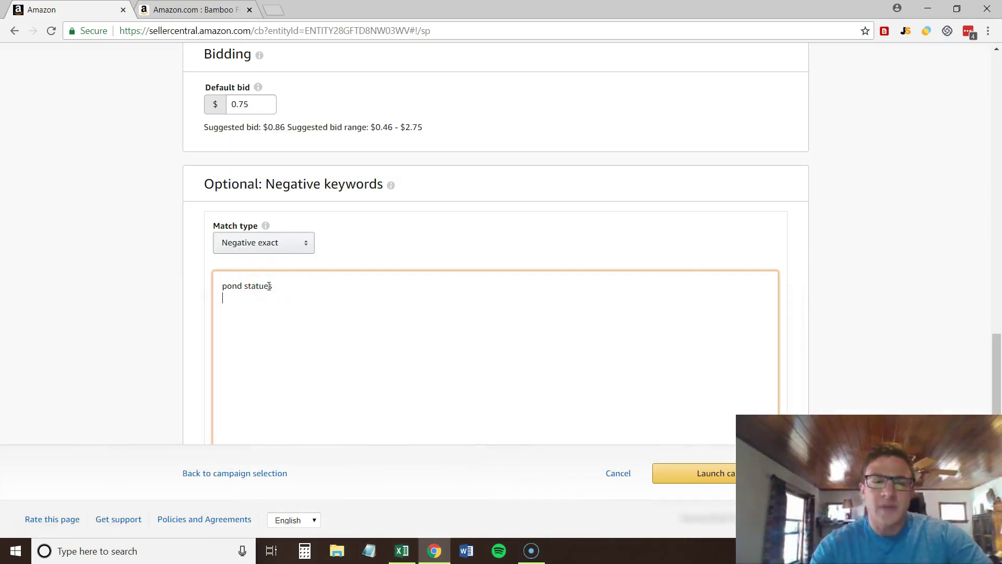
pyautogui.scroll(-1, 342, 293)
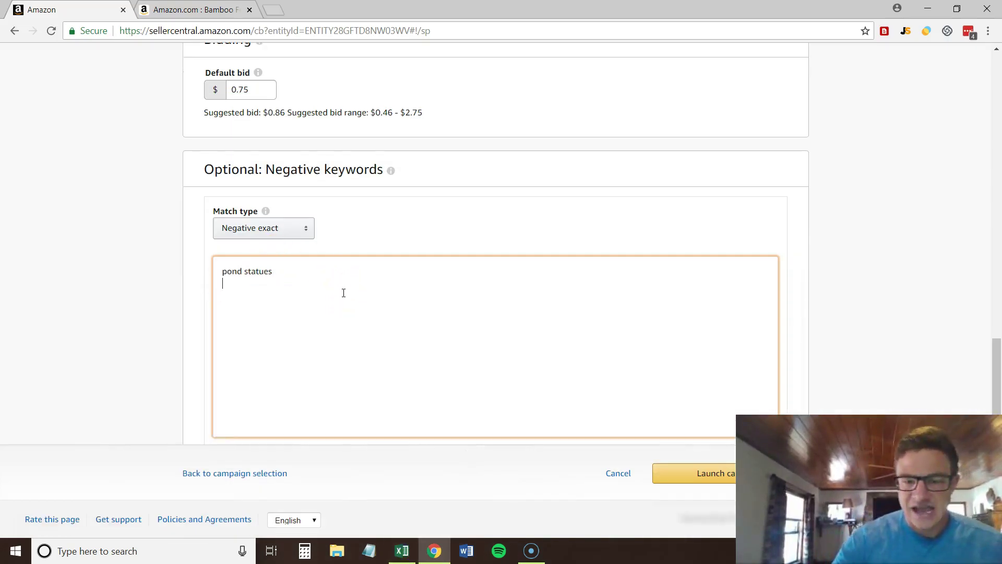
pyautogui.scroll(-1, 344, 293)
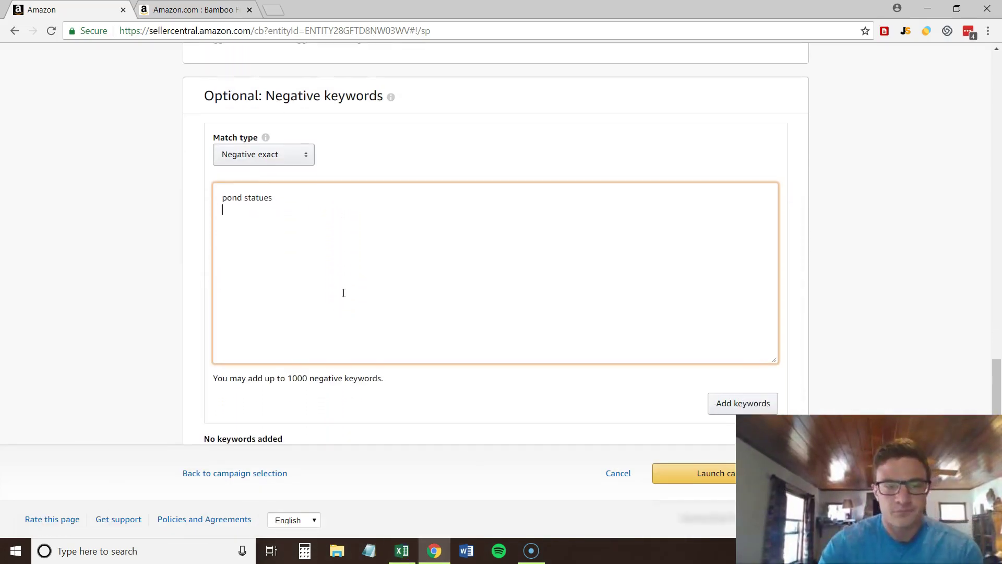
pyautogui.click(731, 403)
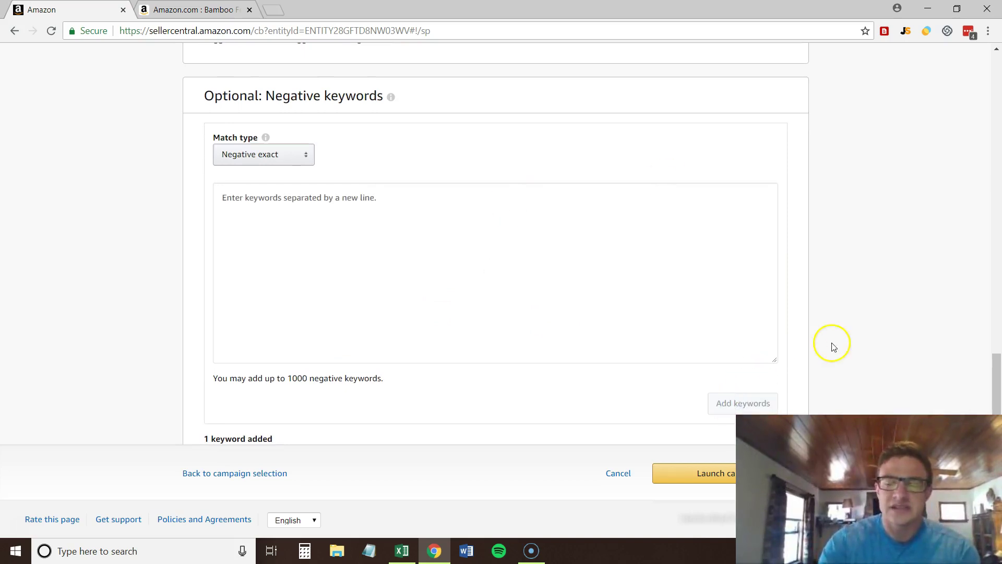
pyautogui.scroll(-1, 474, 289)
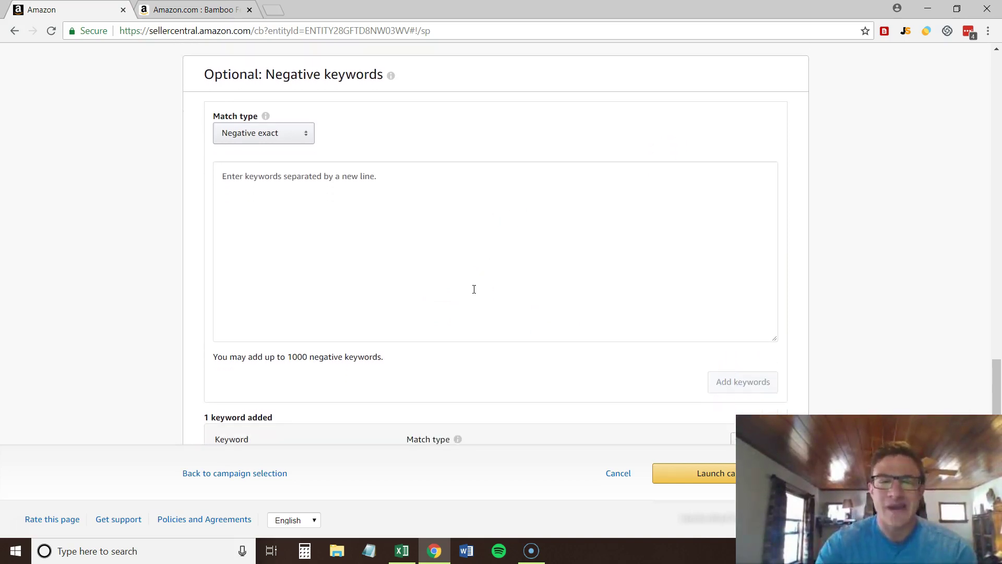
pyautogui.scroll(-1, 474, 289)
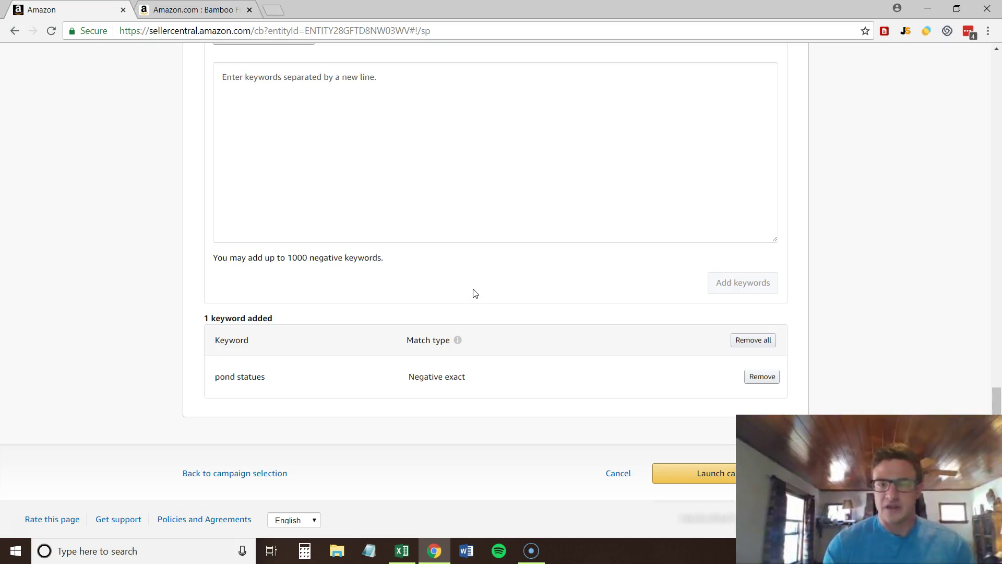
# Step: Enter 'water statues' and 'garden statues' on separate lines in the negative keyword box
pyautogui.scroll(1, 473, 291)
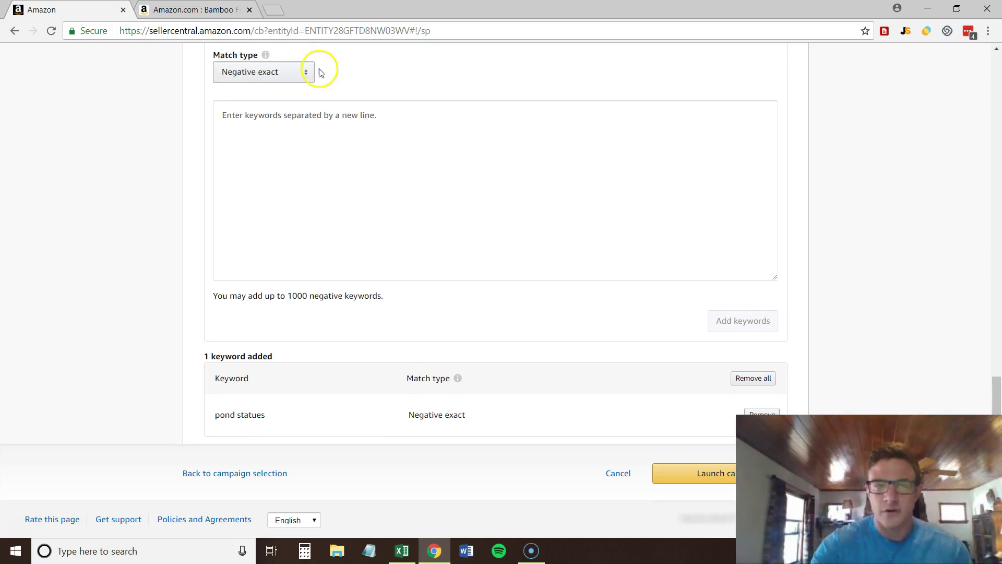
pyautogui.click(291, 76)
pyautogui.click(287, 74)
pyautogui.click(268, 126)
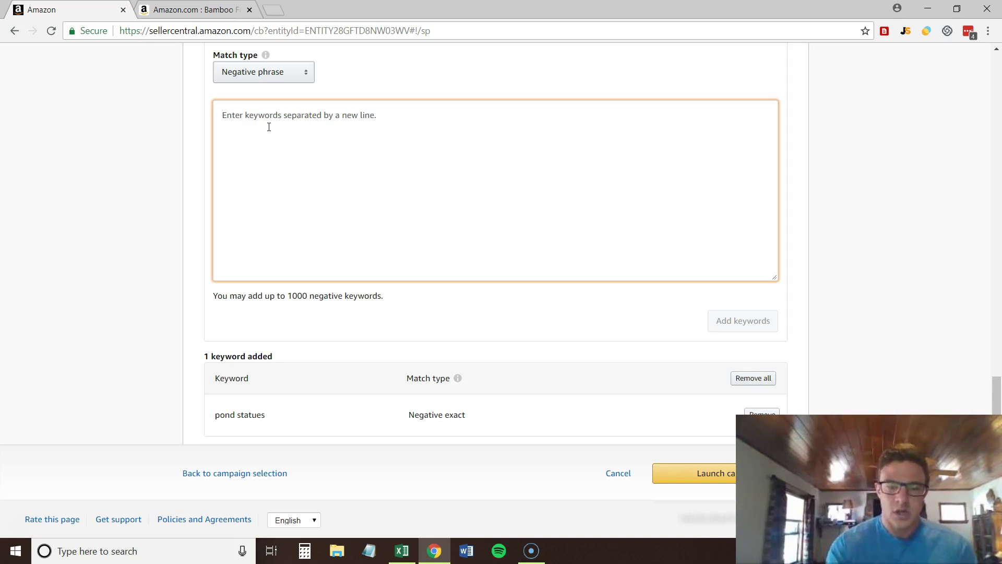
pyautogui.scroll(-1, 277, 219)
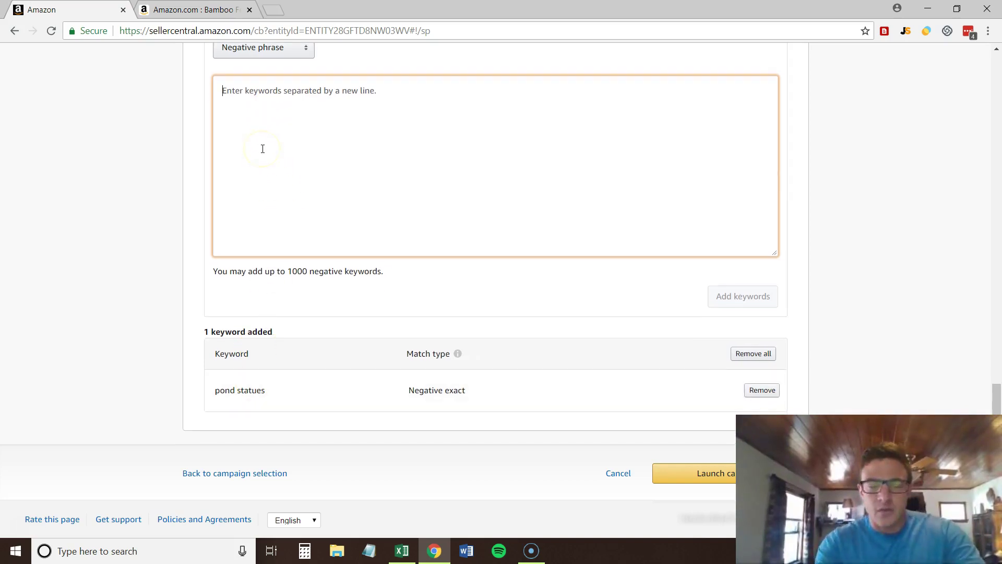
pyautogui.write('water statues')
pyautogui.press('Return')
pyautogui.write('garden statues')
# Step: Switch the match type back to Negative exact and add both keywords to the list
pyautogui.click(292, 50)
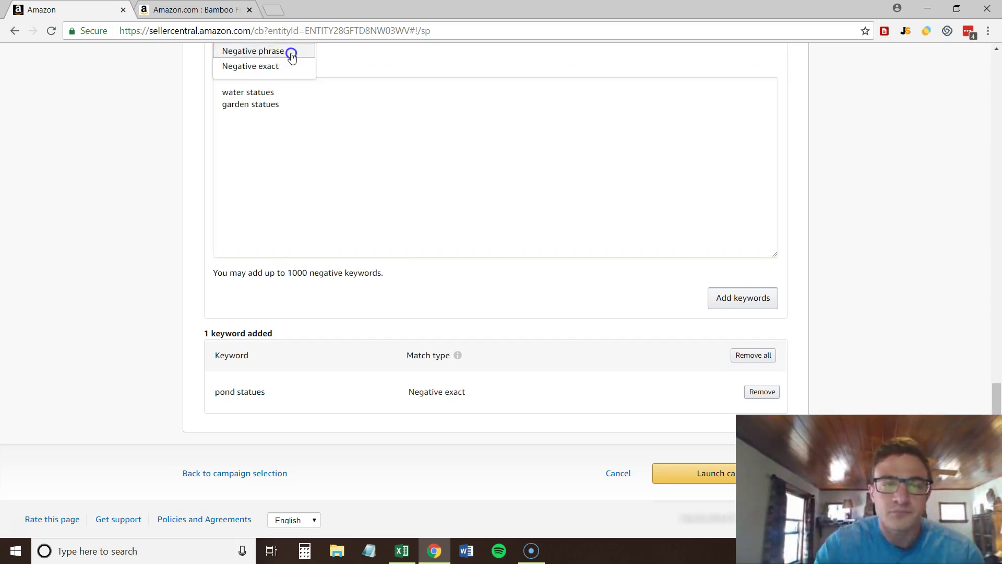
pyautogui.click(286, 65)
pyautogui.click(724, 311)
pyautogui.scroll(-2, 543, 309)
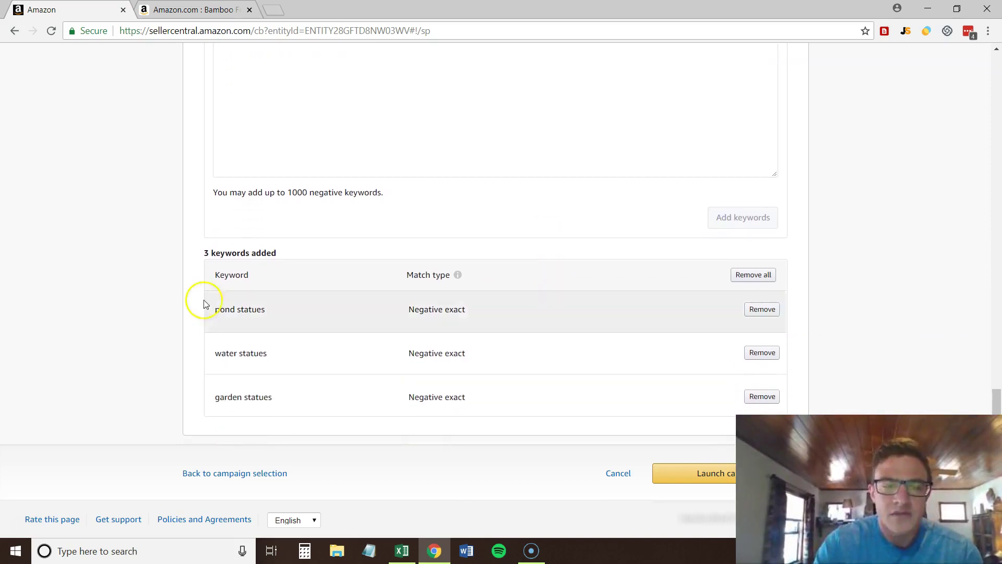
pyautogui.scroll(1, 389, 309)
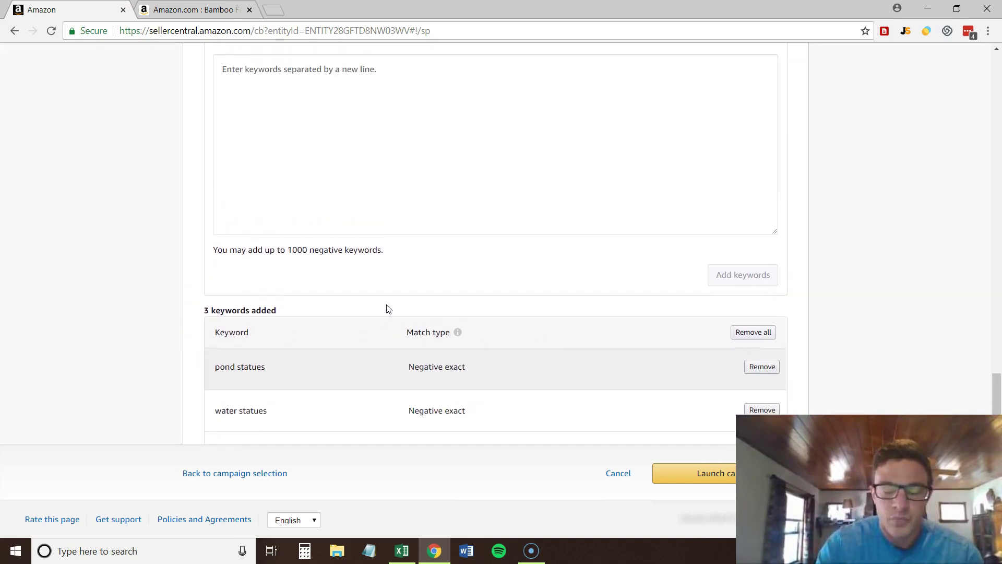
pyautogui.scroll(1, 389, 309)
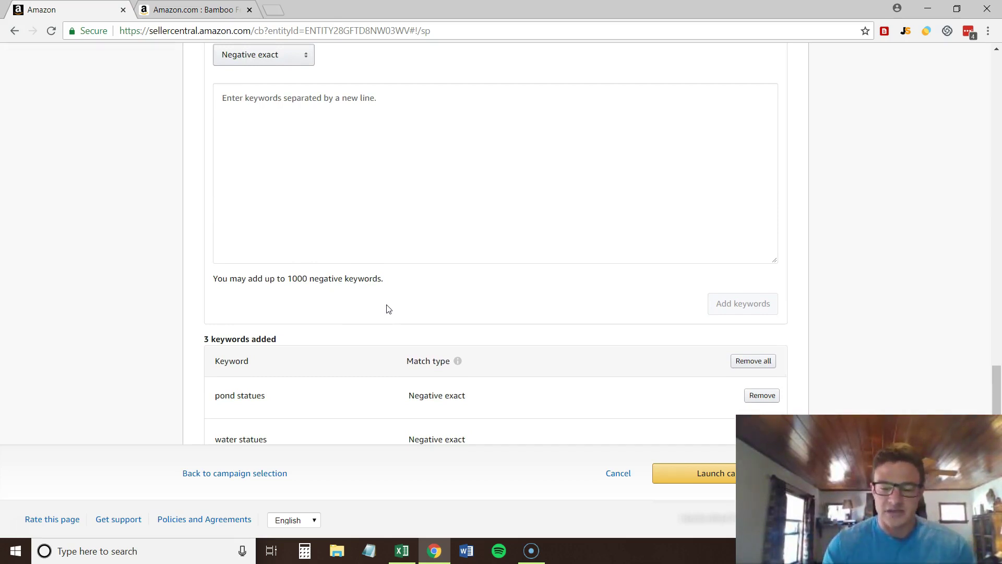
# Step: Add 'statue' as a Negative phrase keyword, bringing the negative list to four
pyautogui.click(306, 58)
pyautogui.click(290, 54)
pyautogui.click(267, 159)
pyautogui.write('statue')
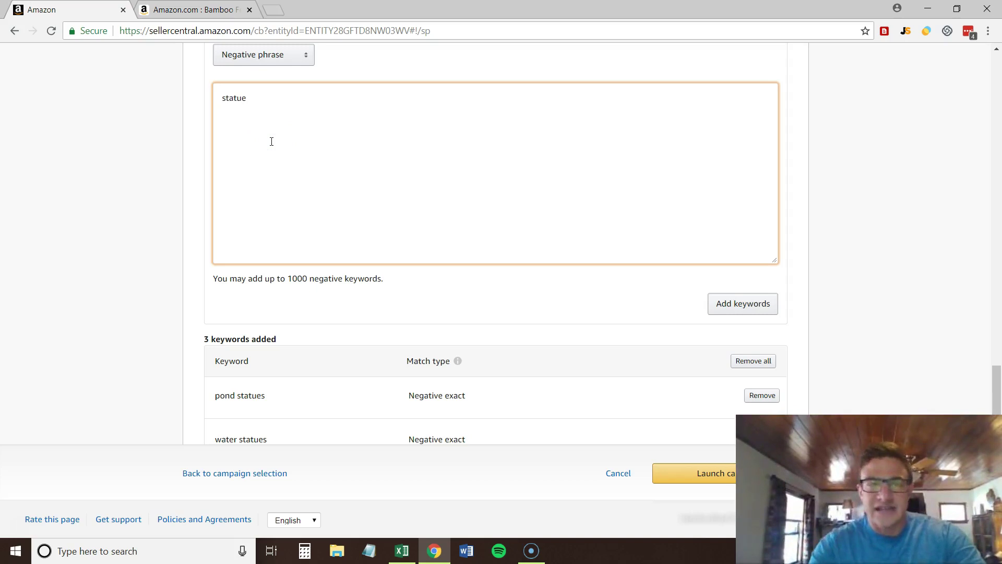
pyautogui.click(738, 308)
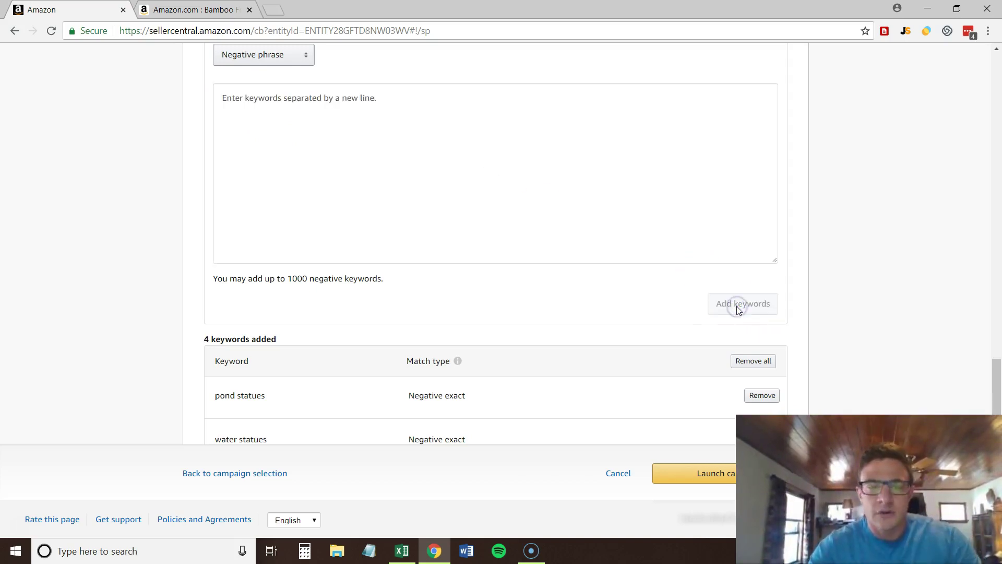
pyautogui.scroll(-1, 738, 309)
pyautogui.scroll(-1, 738, 310)
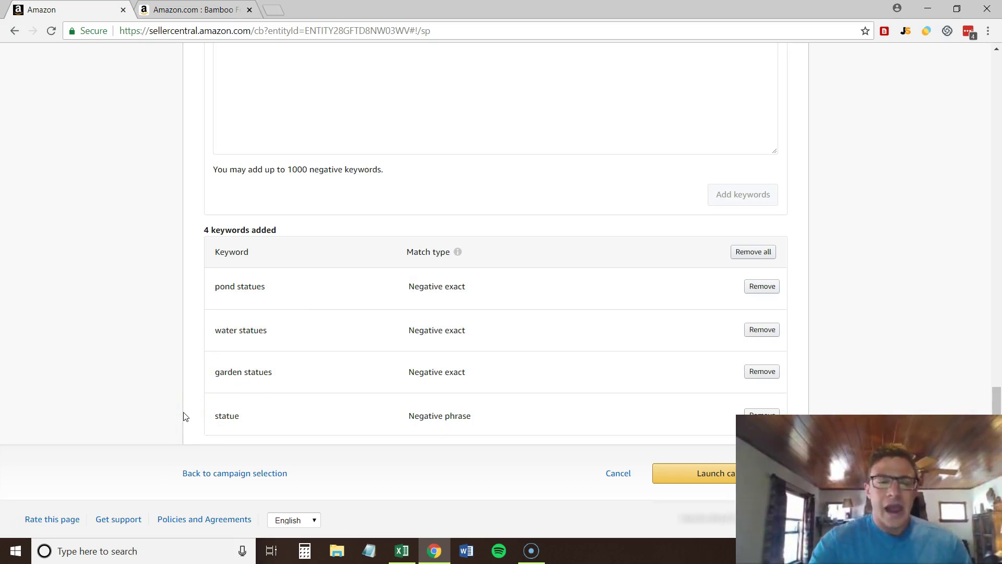
pyautogui.click(408, 553)
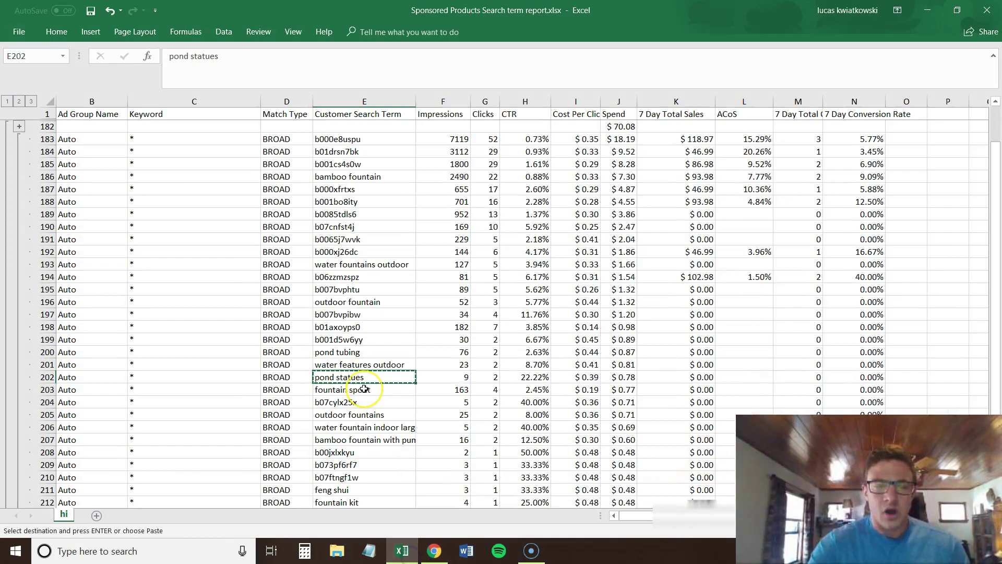
pyautogui.scroll(-12, 364, 389)
pyautogui.scroll(-4, 364, 389)
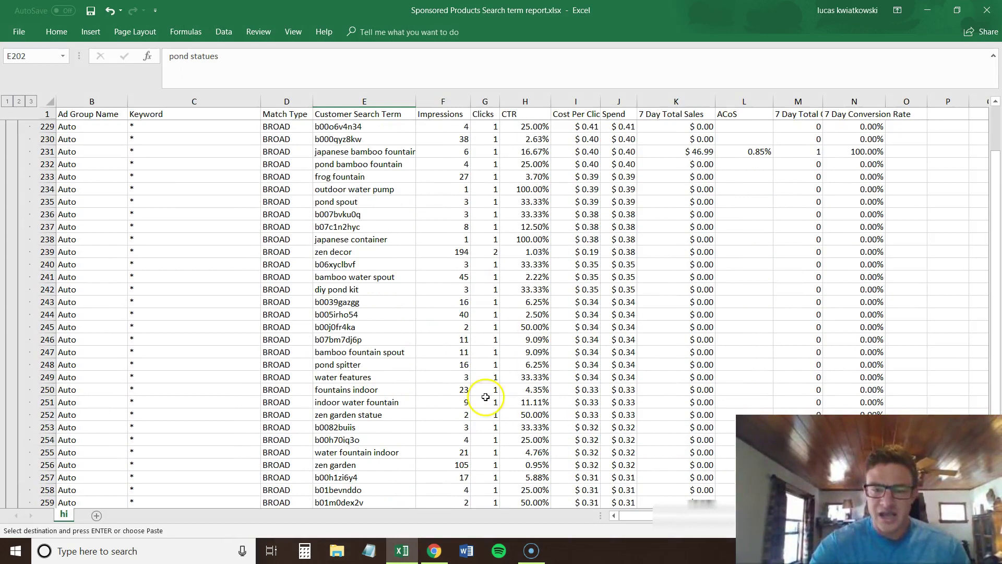
pyautogui.scroll(-5, 400, 422)
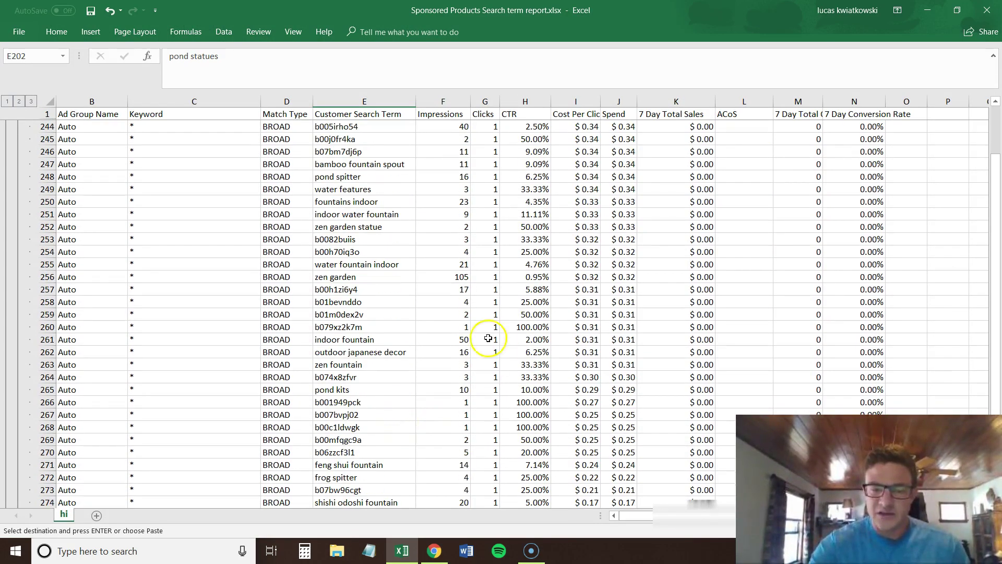
pyautogui.scroll(-3, 499, 414)
pyautogui.scroll(-1, 499, 414)
pyautogui.scroll(1, 359, 453)
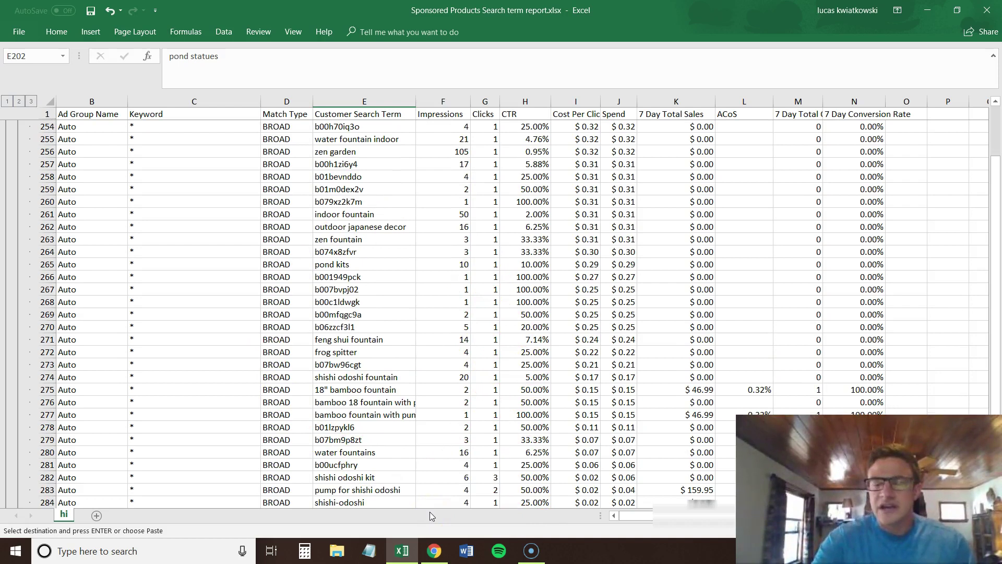
pyautogui.click(402, 549)
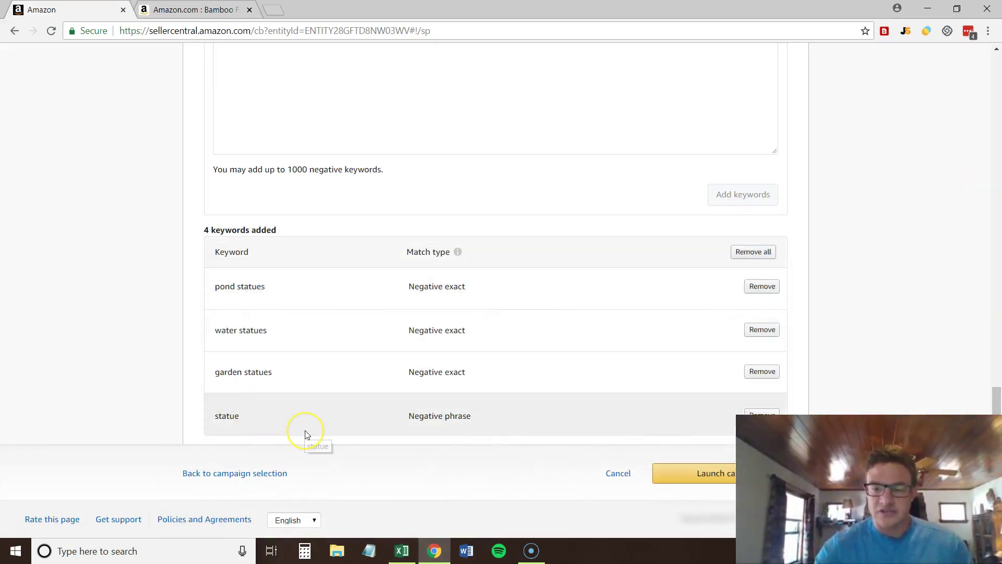
pyautogui.click(199, 416)
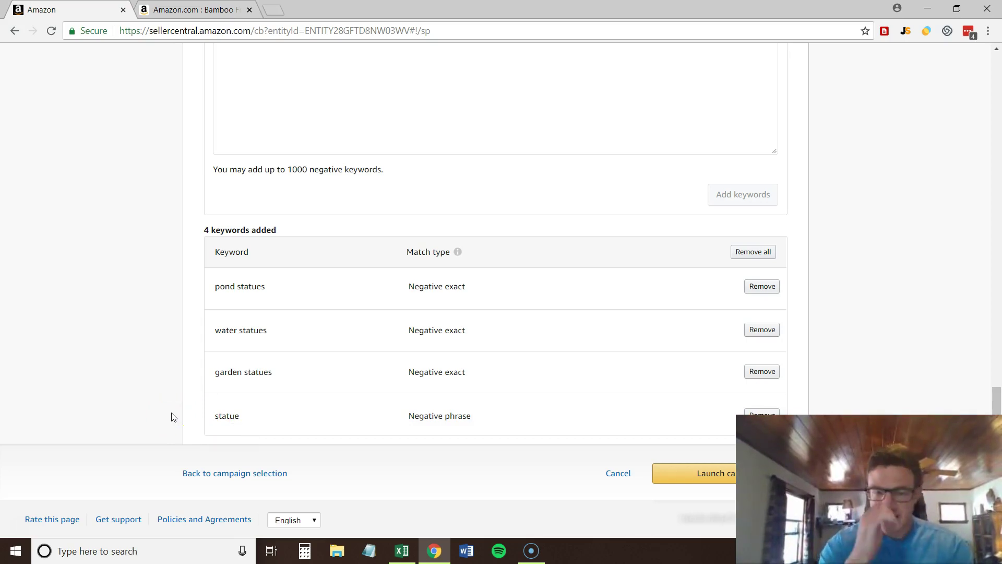
pyautogui.click(190, 416)
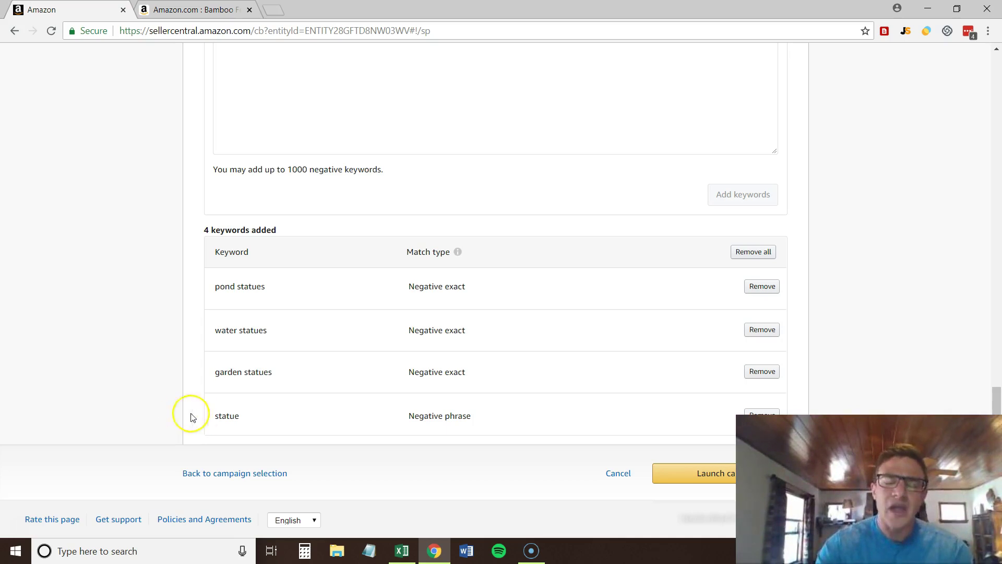
pyautogui.click(238, 414)
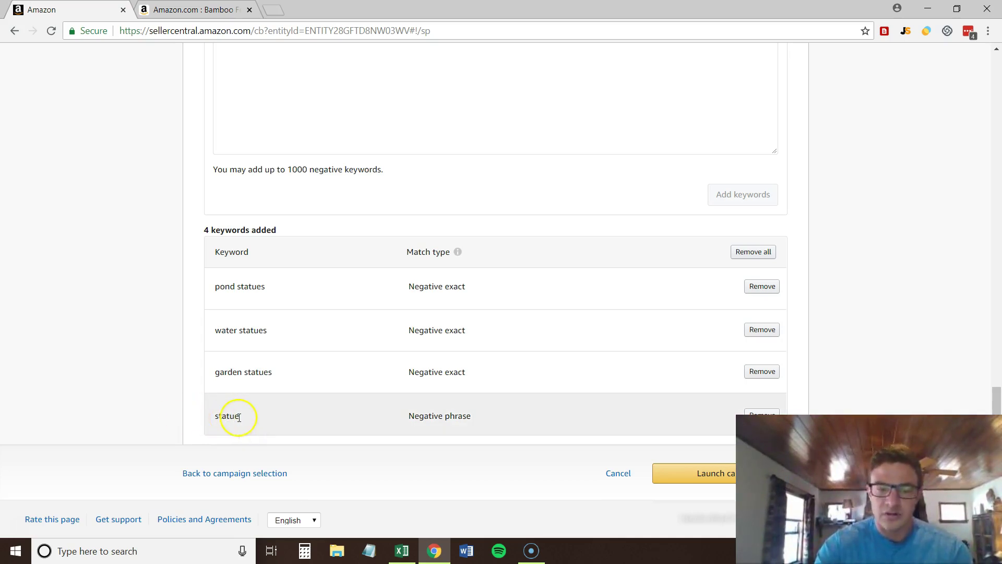
pyautogui.click(224, 381)
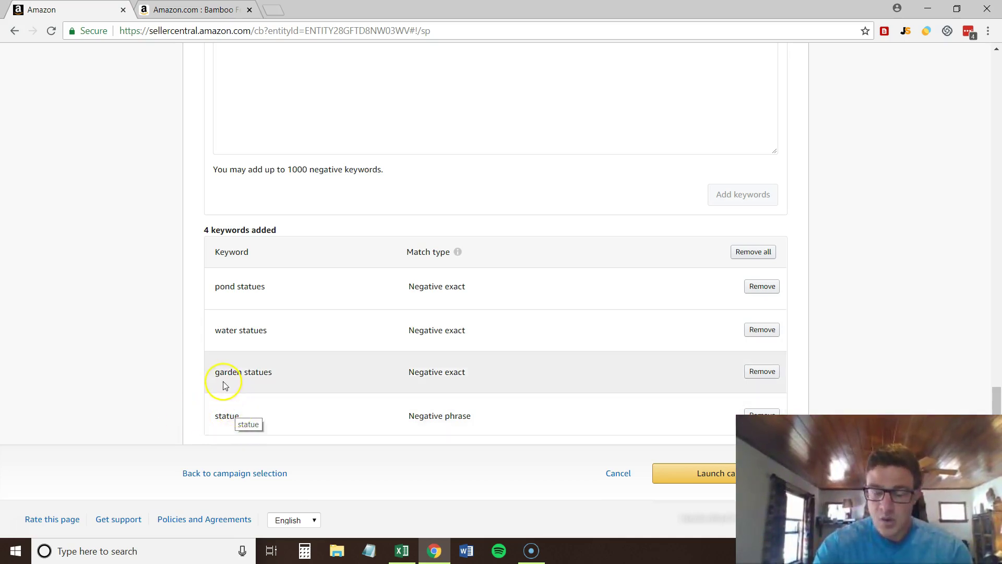
pyautogui.click(233, 373)
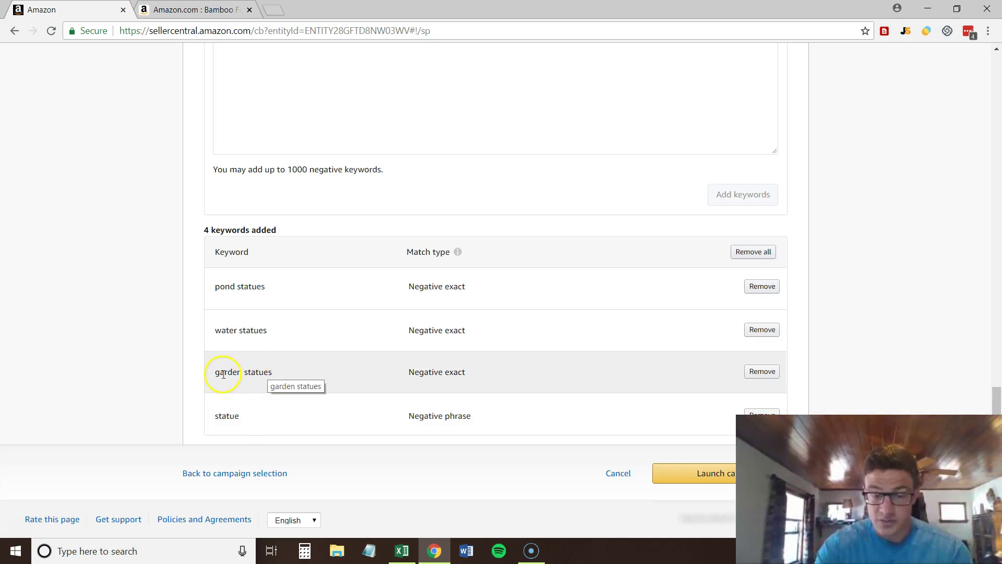
pyautogui.click(323, 379)
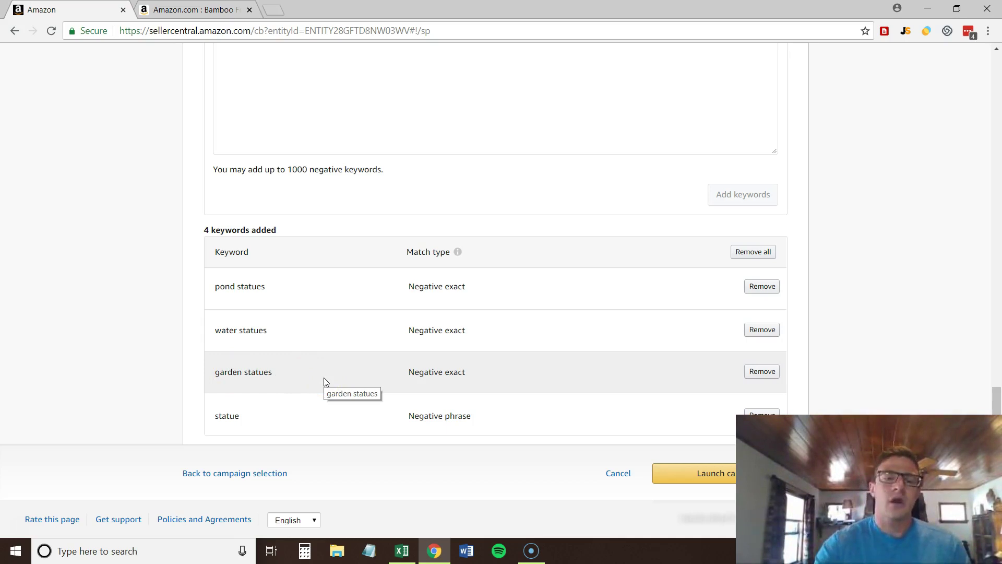
pyautogui.click(214, 288)
pyautogui.click(256, 287)
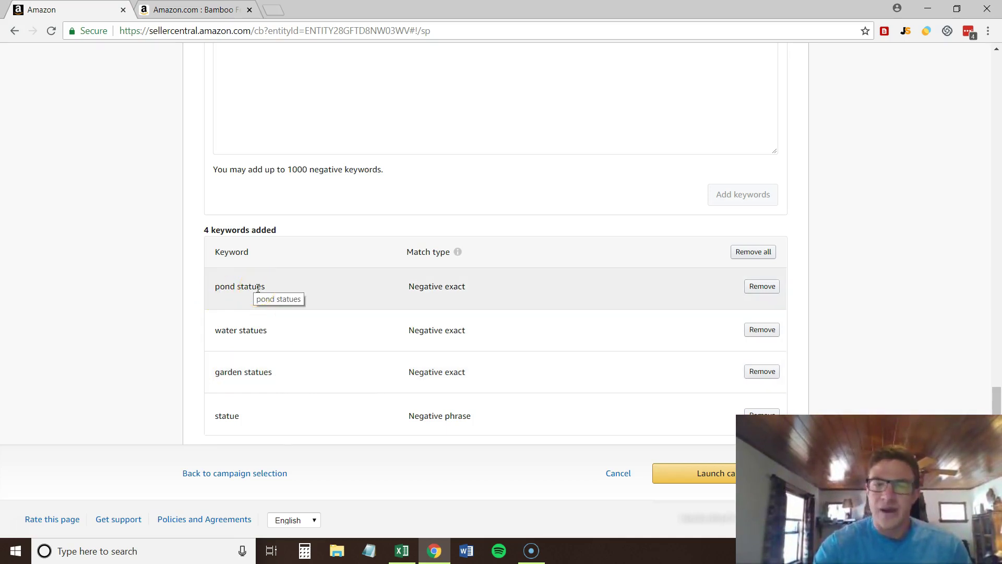
pyautogui.click(214, 288)
pyautogui.click(260, 290)
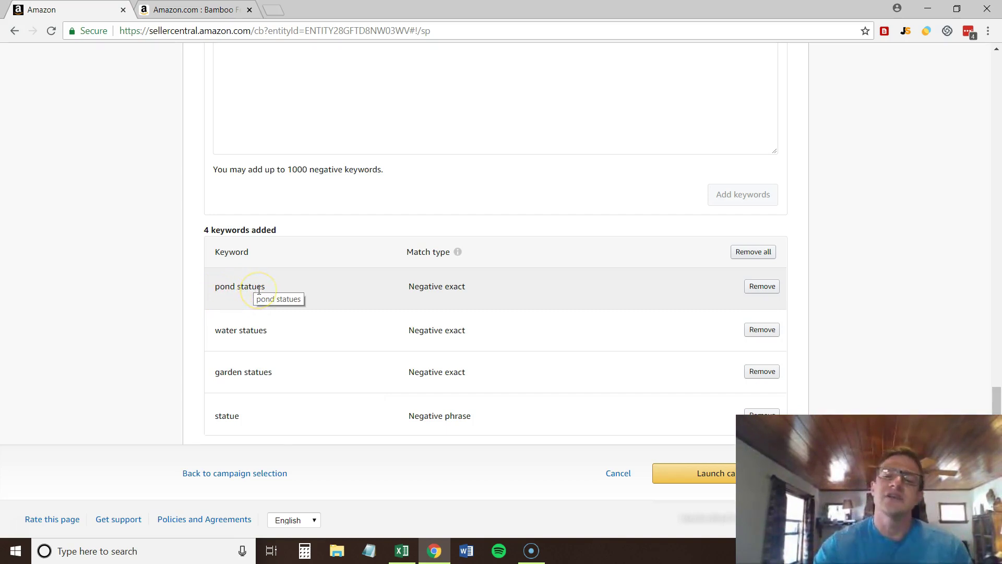
pyautogui.click(261, 288)
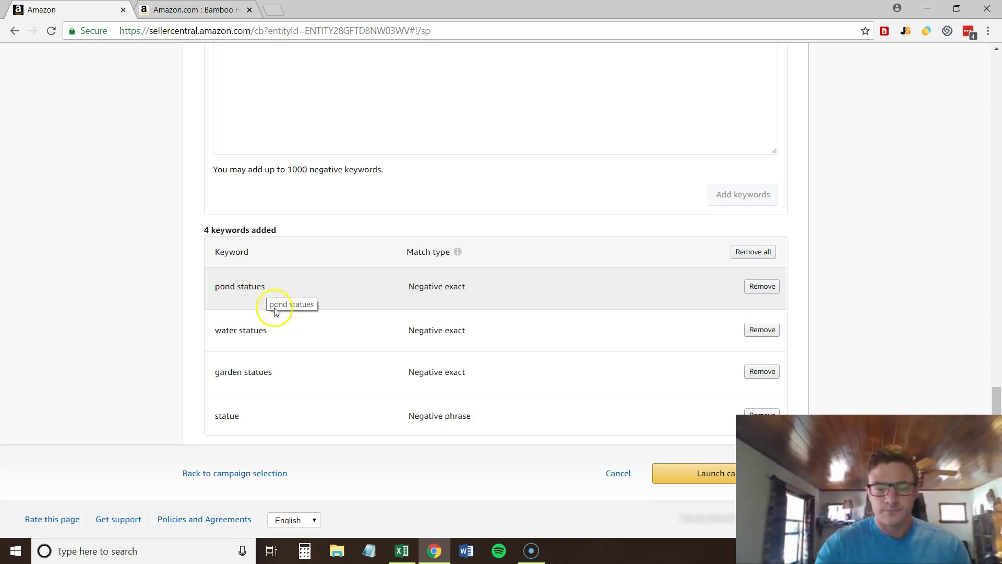
# Step: In the report, select the top ASIN terms and press Esc to clear the pond statues copy marquee
pyautogui.click(403, 550)
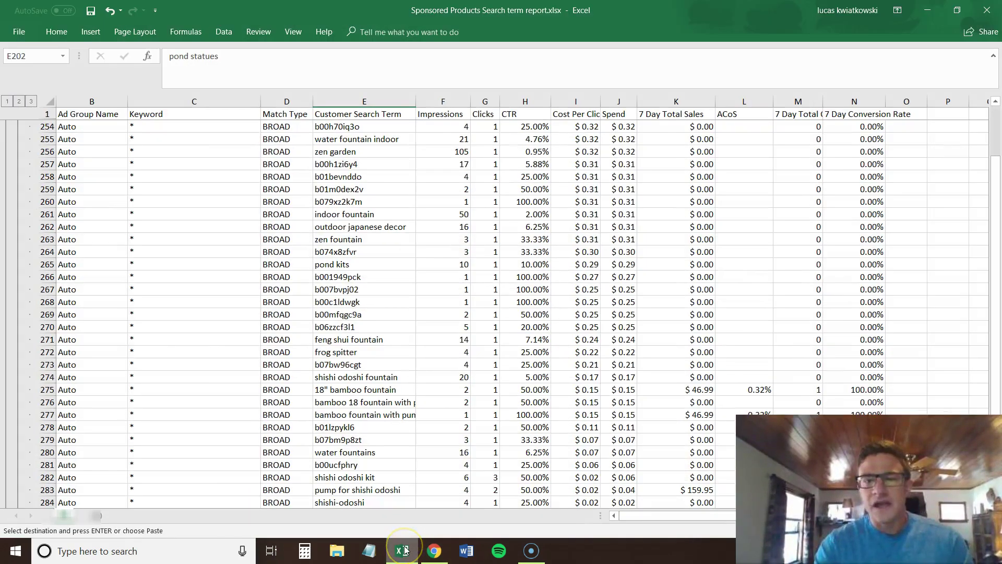
pyautogui.scroll(20, 398, 395)
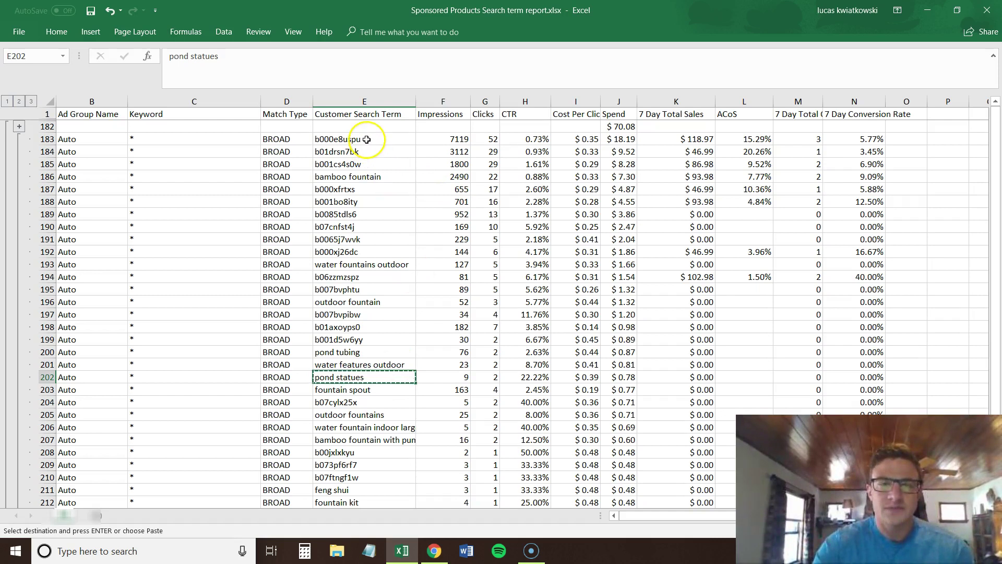
pyautogui.moveTo(366, 139); pyautogui.dragTo(361, 166)
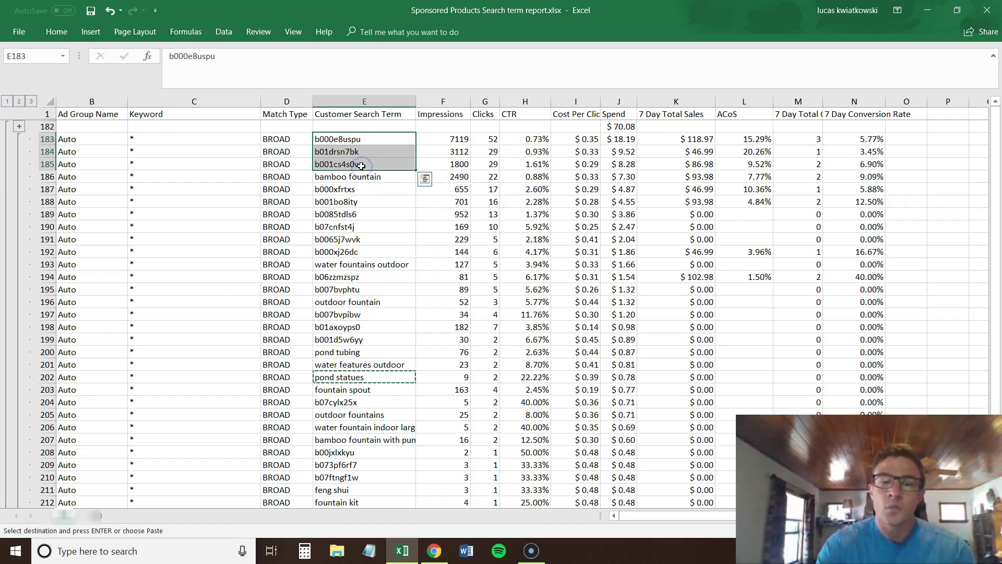
pyautogui.click(373, 266)
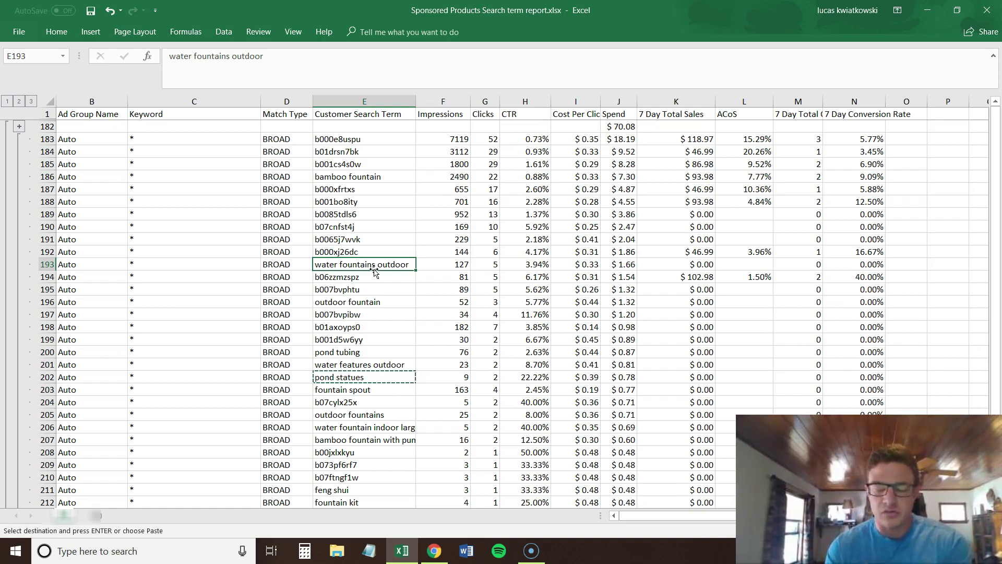
pyautogui.press('Escape')
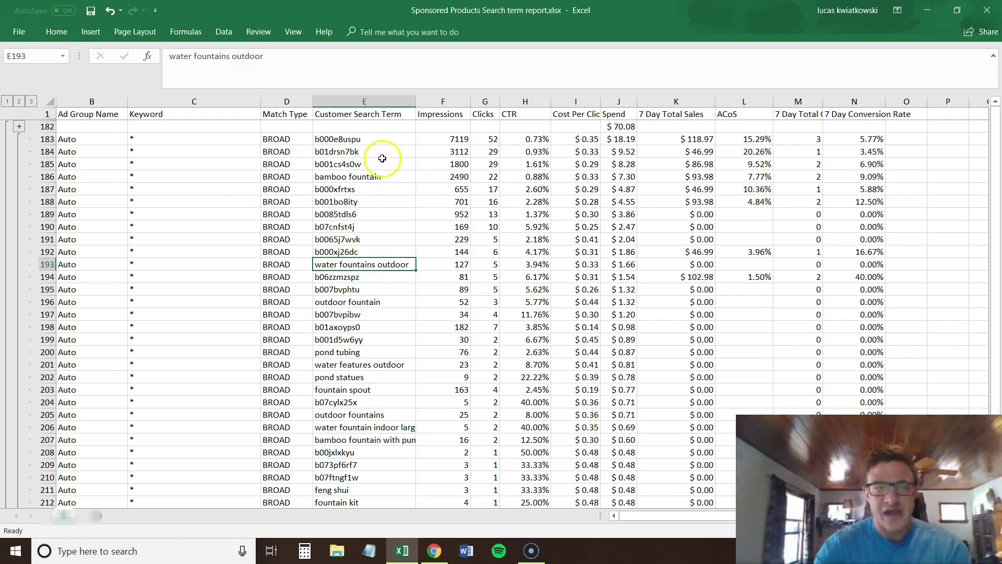
pyautogui.moveTo(380, 140); pyautogui.dragTo(379, 163)
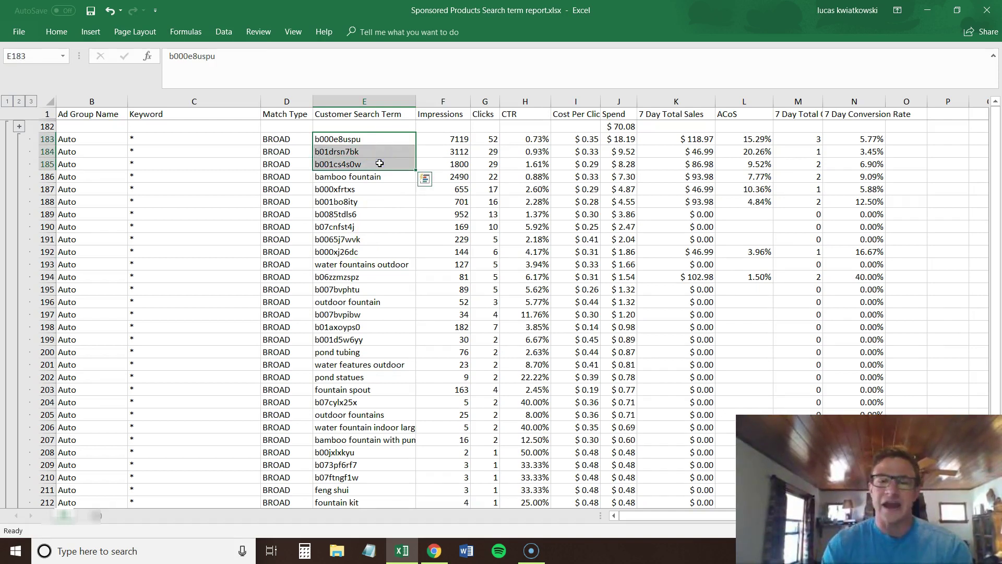